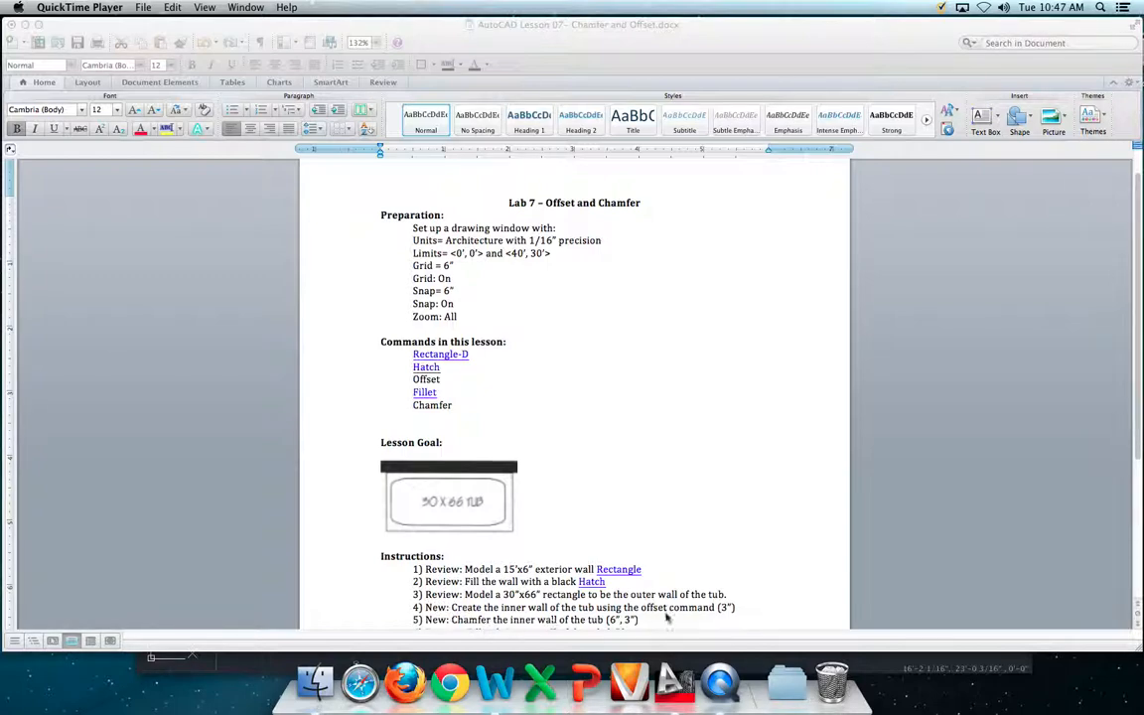
# Step: Switch to AutoCAD and zoom in on the tub's inner and outer rectangles in Drawing1.dwg
pyautogui.click(675, 683)
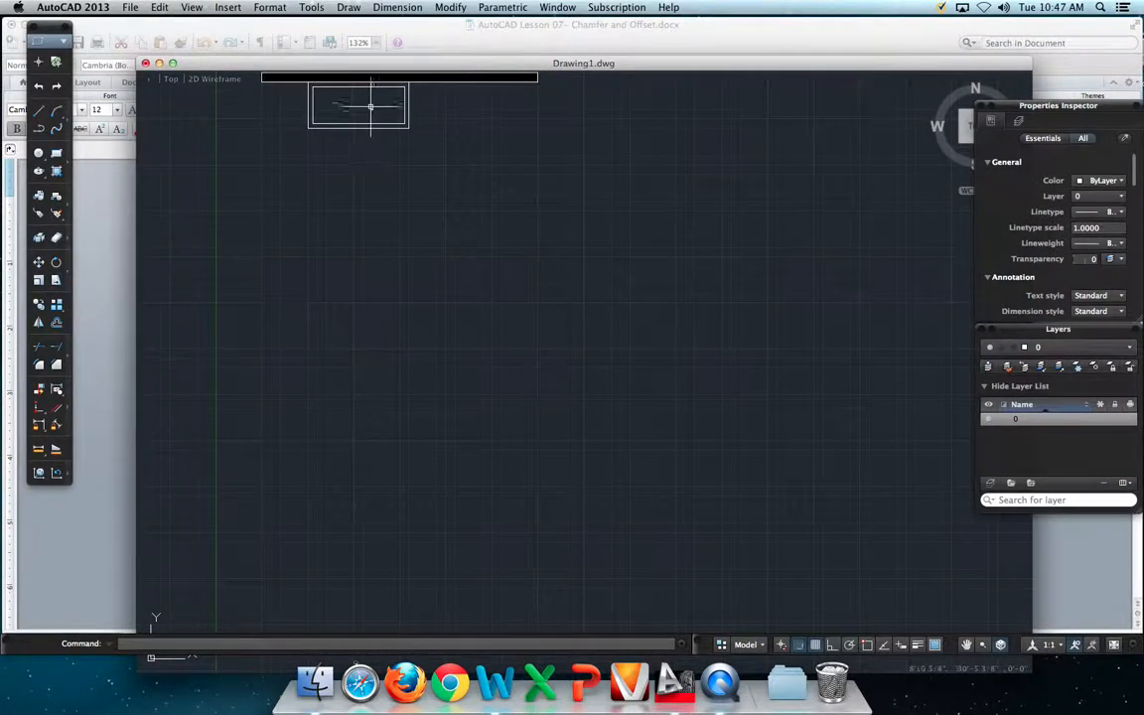
pyautogui.scroll(2, 333, 91)
pyautogui.scroll(3, 337, 95)
pyautogui.scroll(-2, 347, 104)
pyautogui.scroll(1, 357, 109)
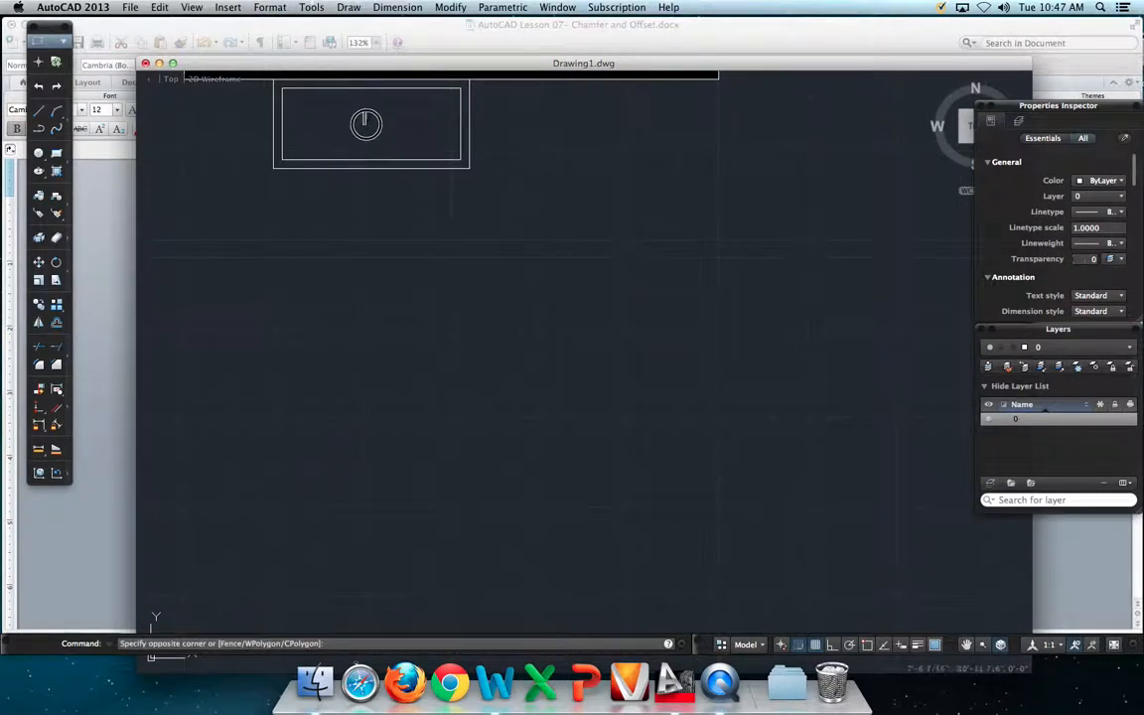
pyautogui.scroll(1, 349, 119)
pyautogui.scroll(-1, 350, 120)
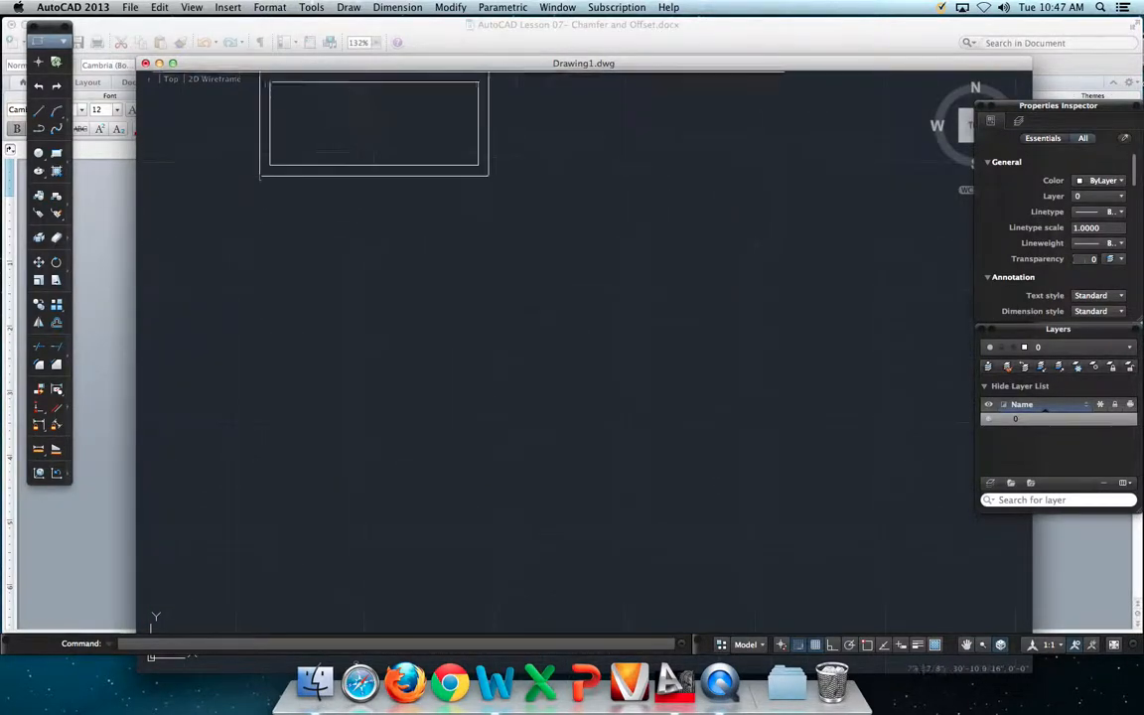
pyautogui.click(350, 119)
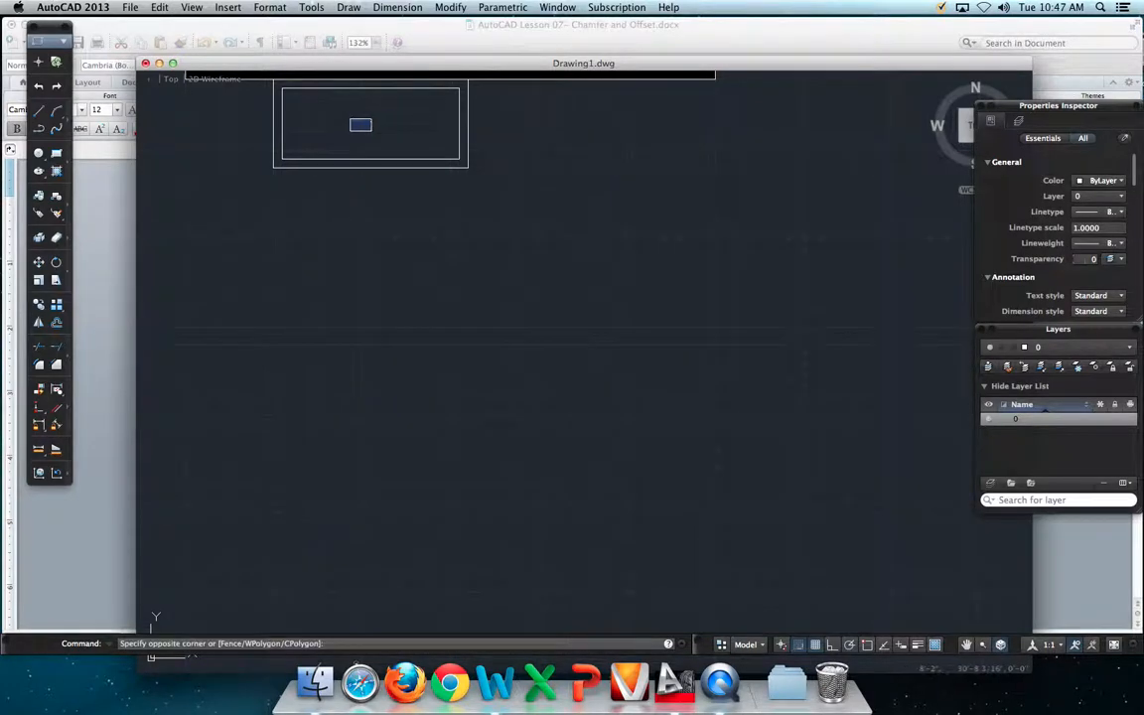
pyautogui.click(368, 119)
pyautogui.scroll(1, 366, 124)
pyautogui.scroll(2, 327, 97)
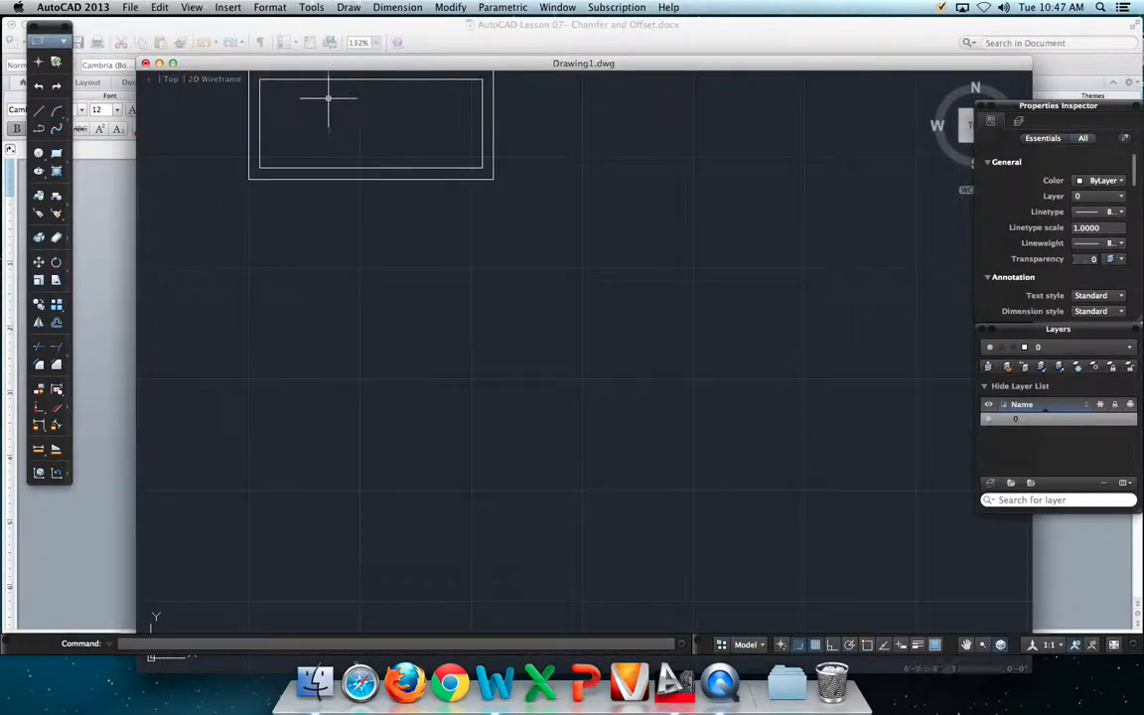
pyautogui.scroll(-1, 326, 89)
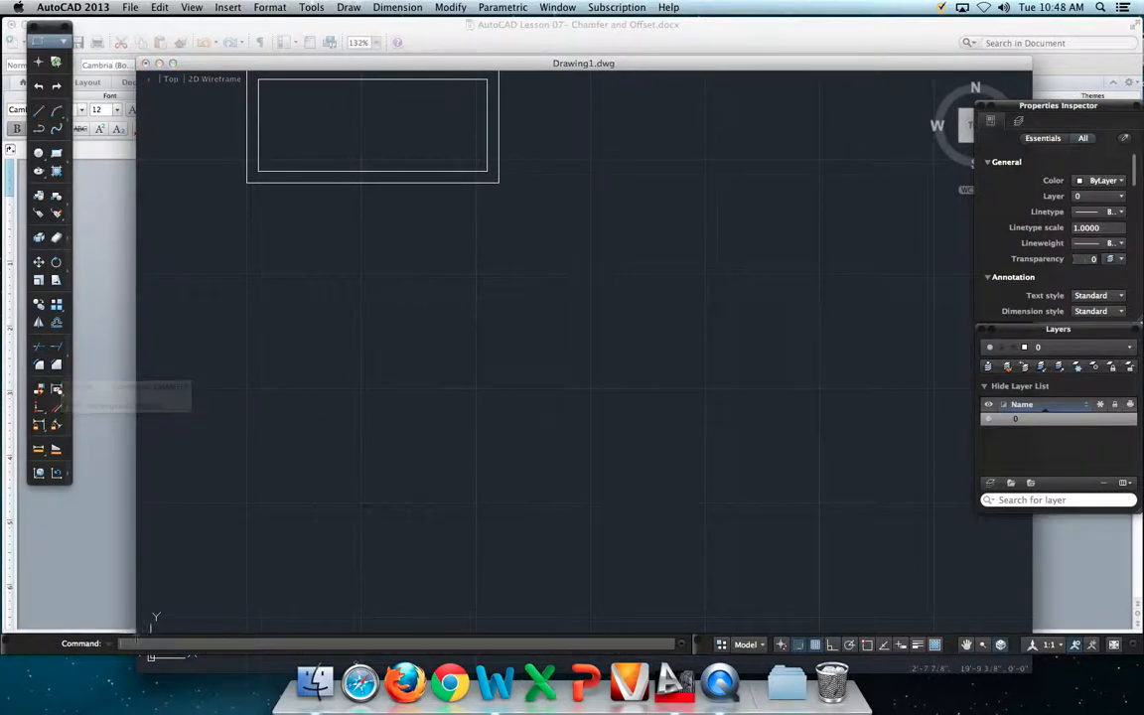
# Step: Chamfer the inner tub rectangle's upper-left corner with a first distance of 6" along the top edge
pyautogui.write('champ')
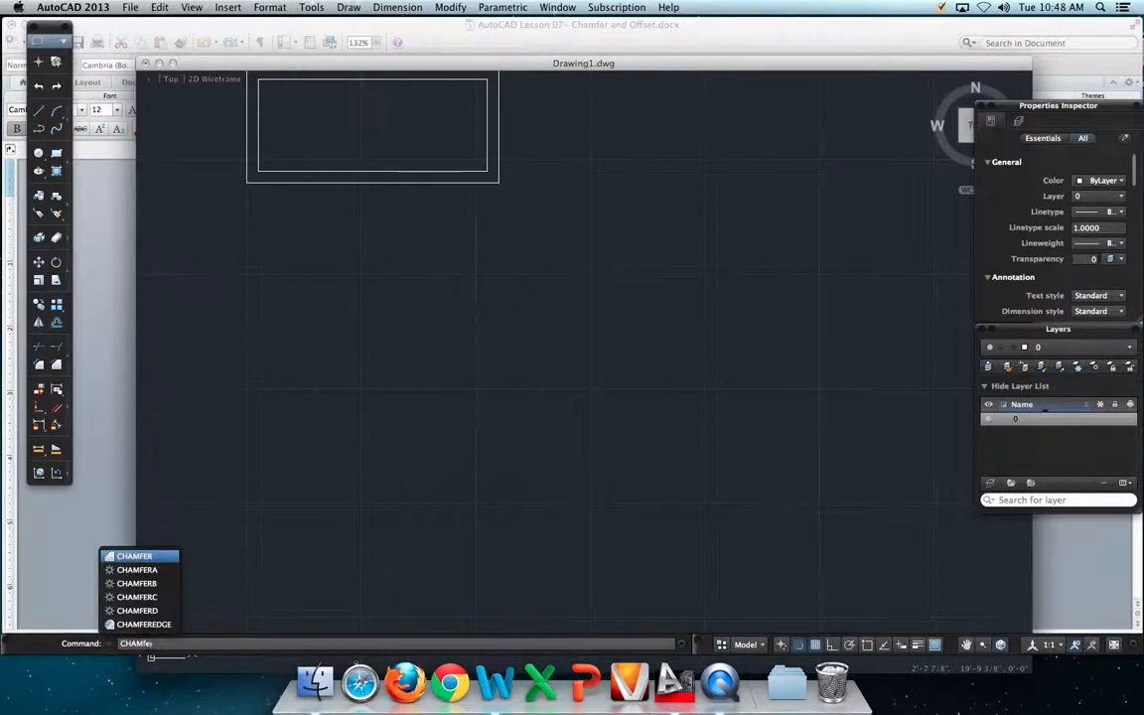
pyautogui.press('Return')
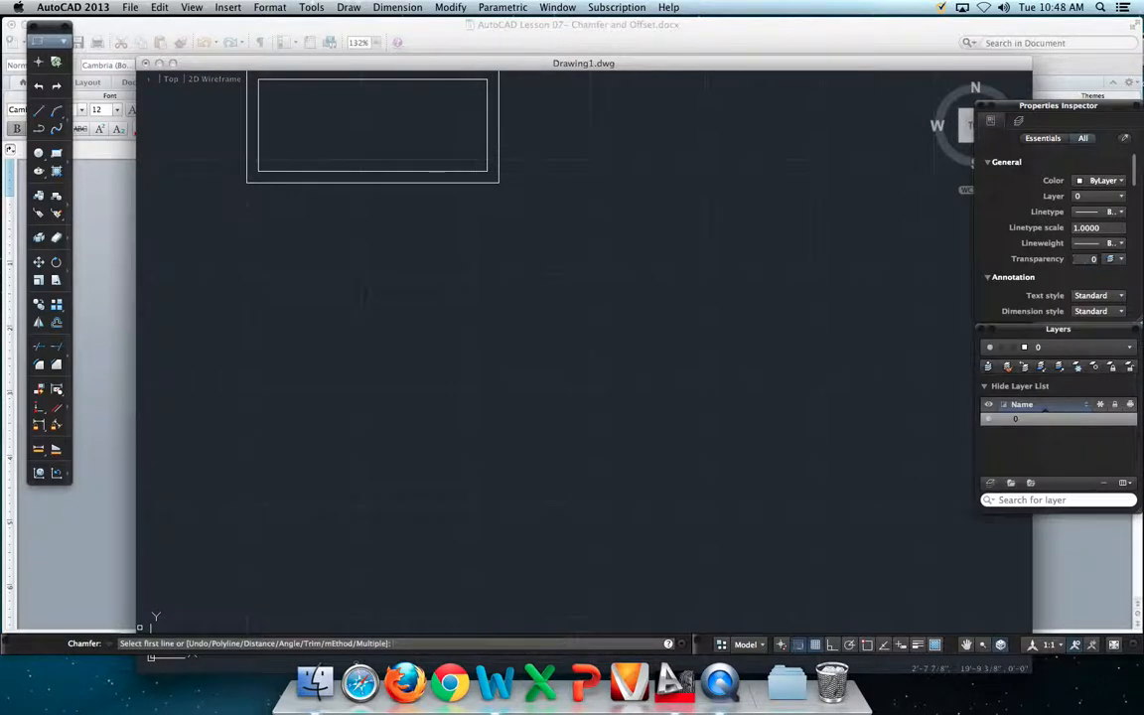
pyautogui.press('Return')
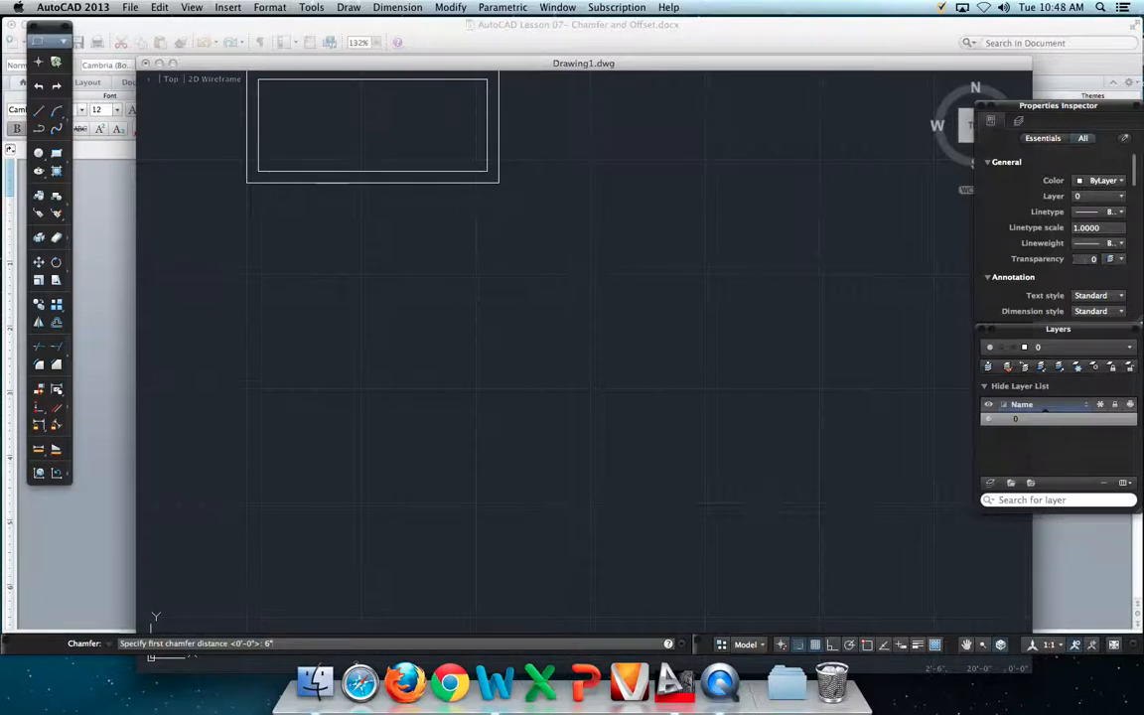
pyautogui.press('Return')
pyautogui.press('Return')
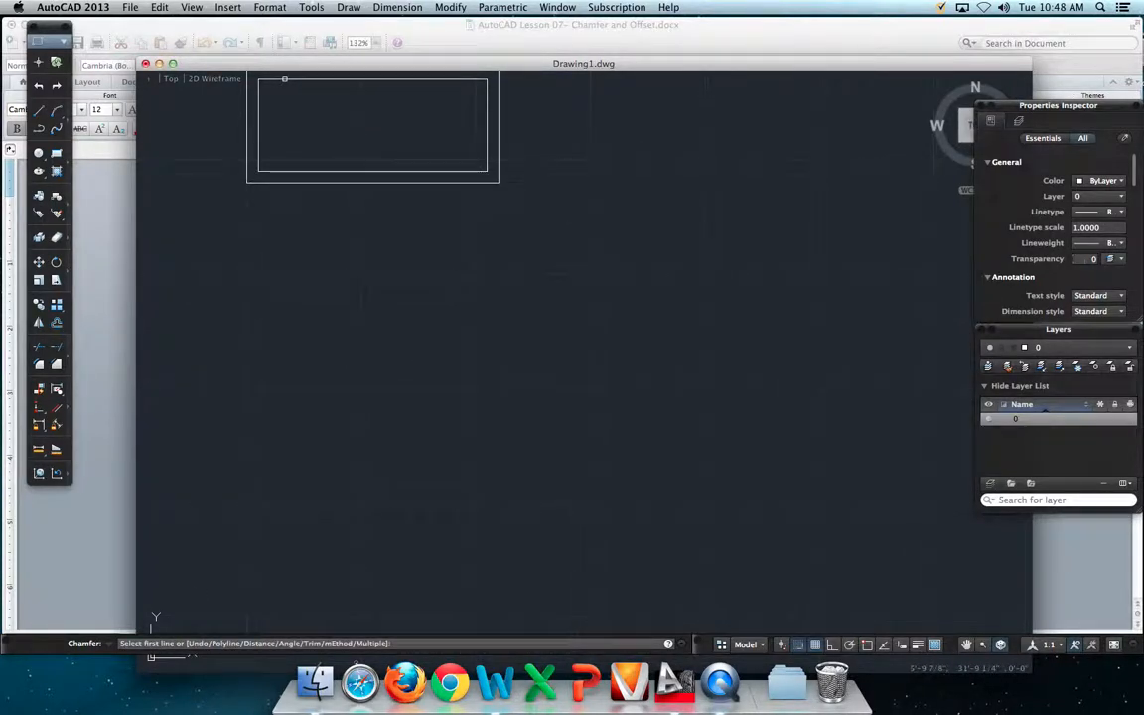
pyautogui.click(284, 79)
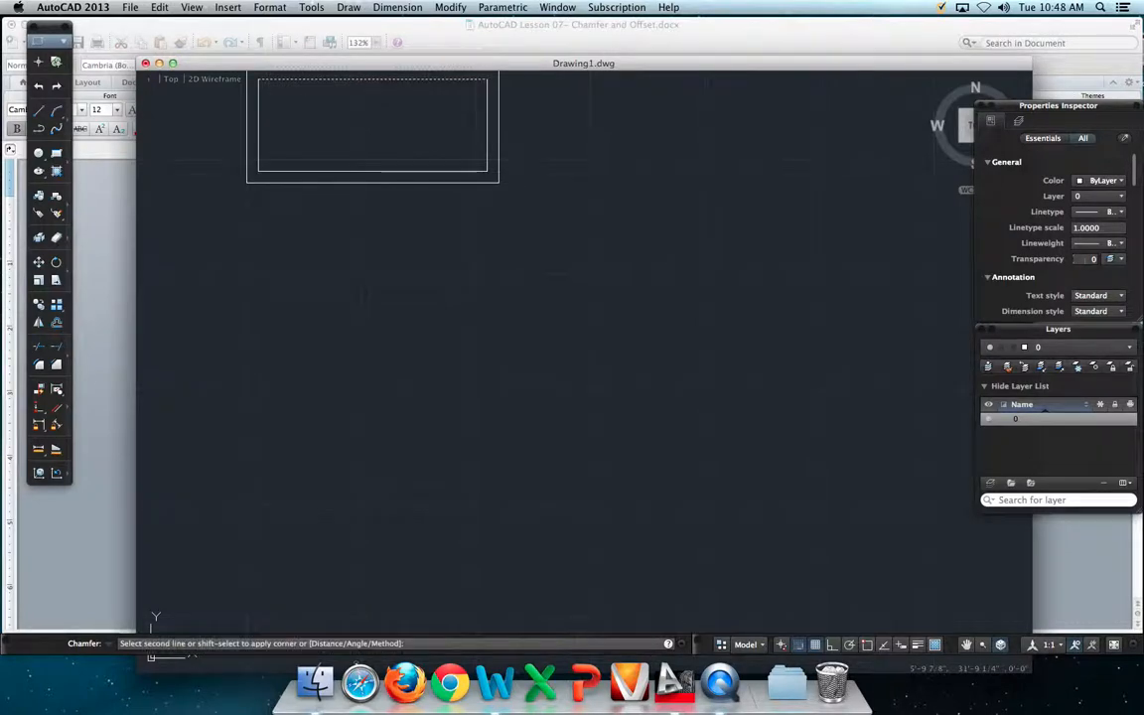
pyautogui.click(258, 100)
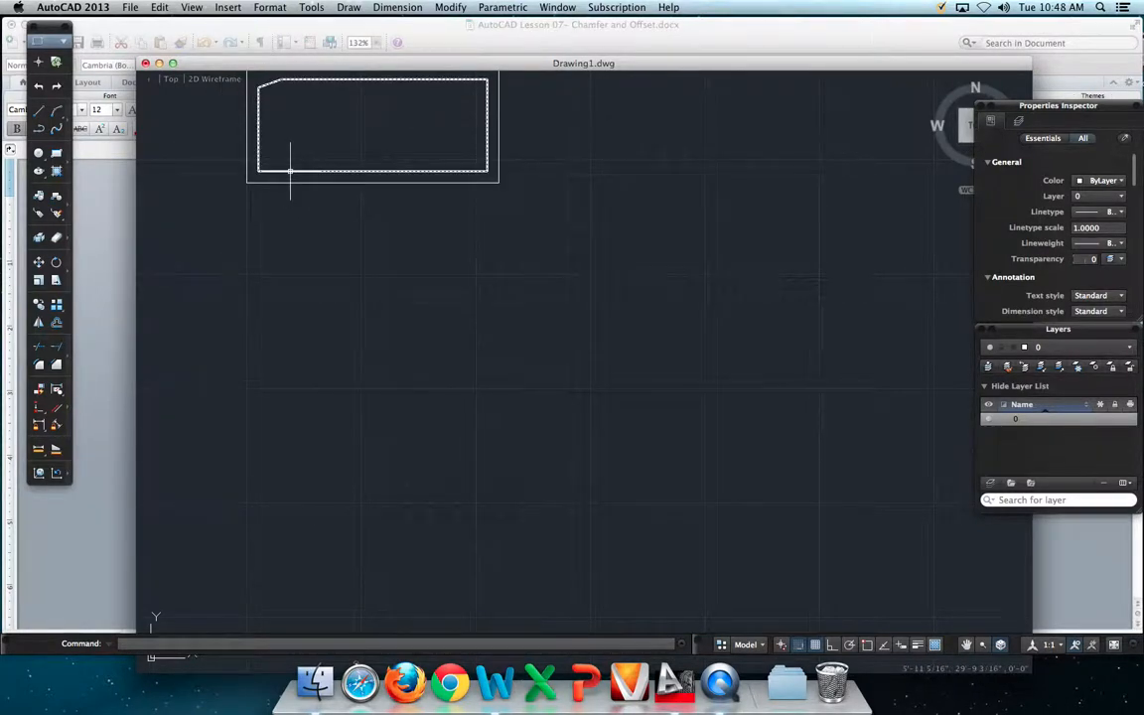
# Step: Chamfer the inner rectangle's lower-left corner with the same distances, picking the bottom edge before the left edge
pyautogui.press('Return')
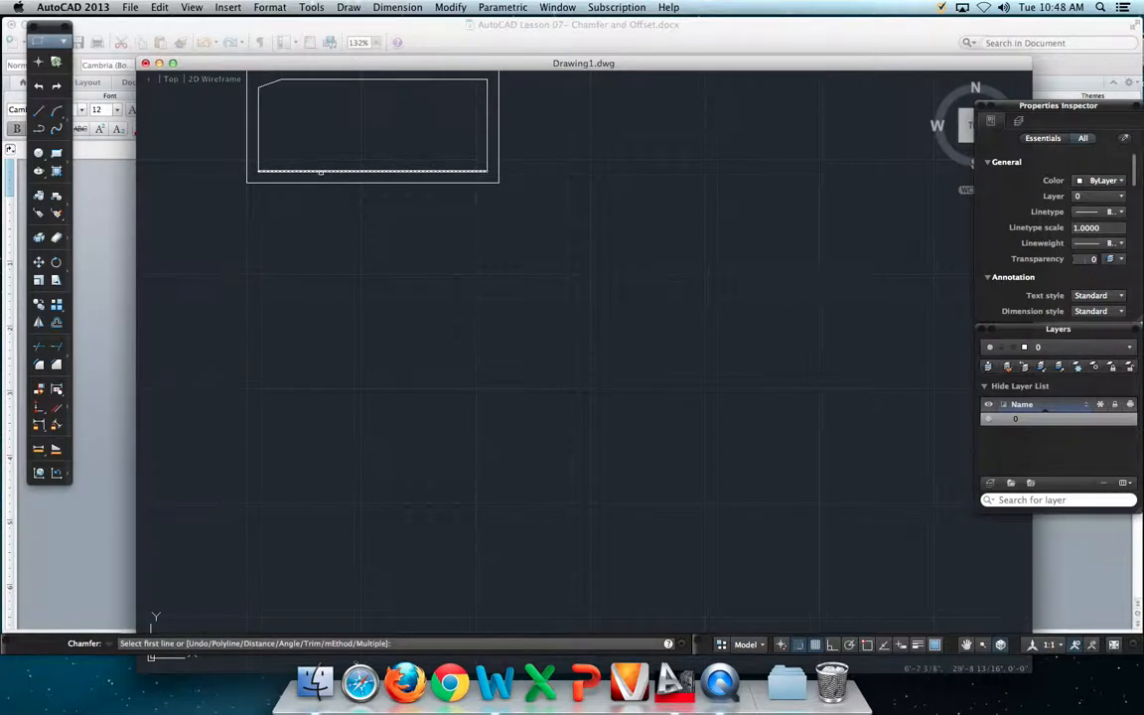
pyautogui.click(321, 171)
pyautogui.click(259, 159)
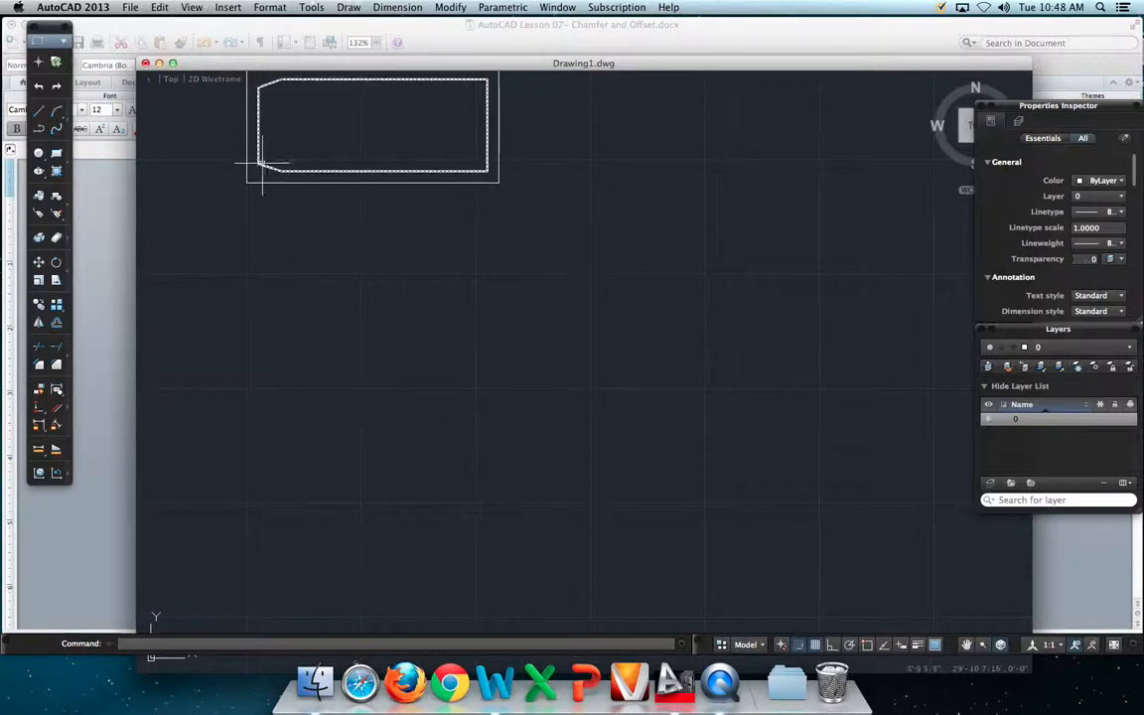
# Step: Try chamfering the inner rectangle's upper-right corner with the vertical edge picked before the top edge, and undo it
pyautogui.press('Return')
pyautogui.click(487, 93)
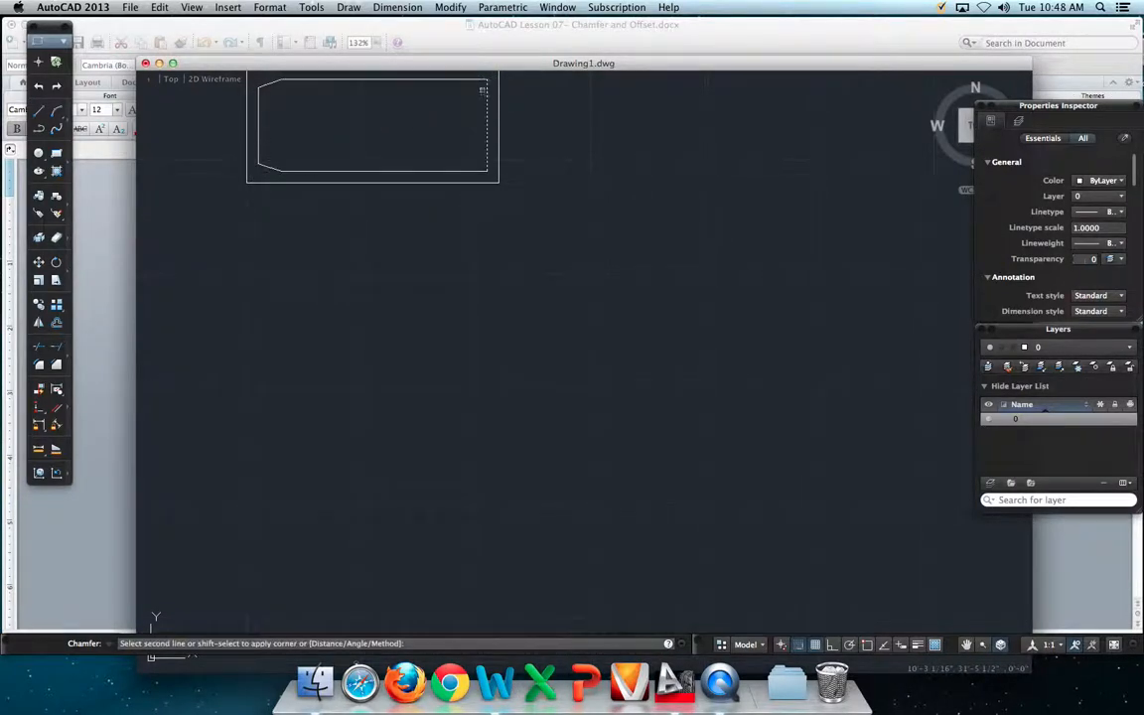
pyautogui.click(475, 80)
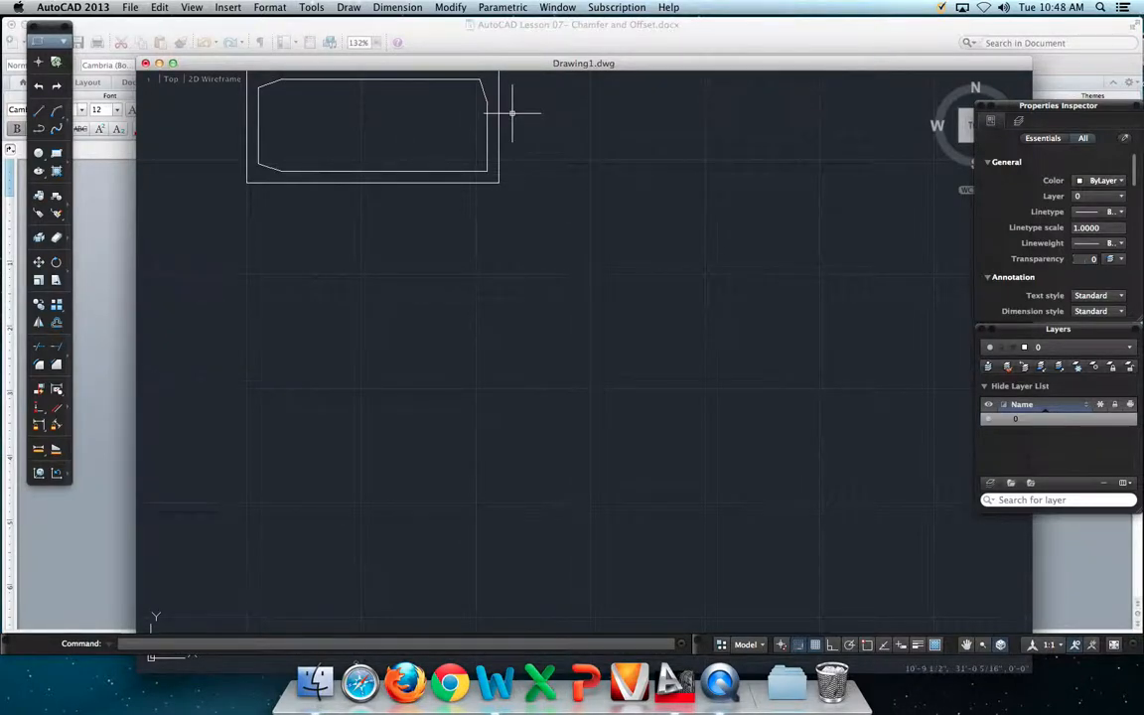
pyautogui.press('Return')
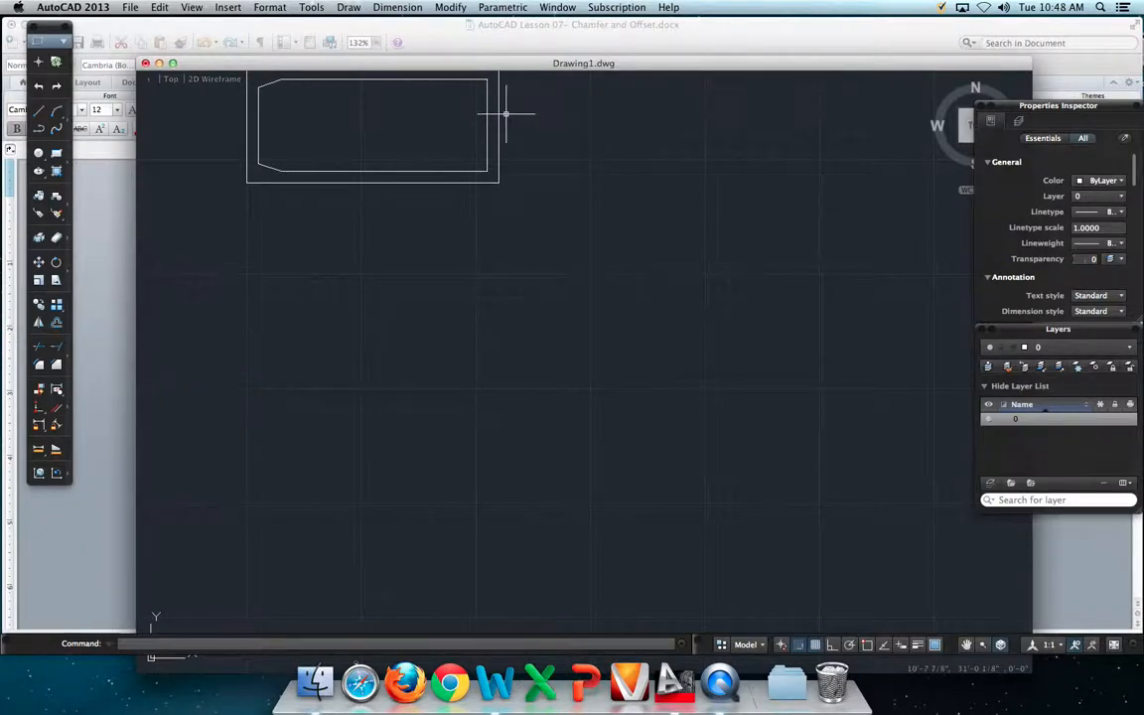
# Step: Chamfer the inner rectangle's upper-right and lower-right corners, picking the horizontal edge first at each corner
pyautogui.click(57, 364)
pyautogui.click(459, 80)
pyautogui.click(486, 89)
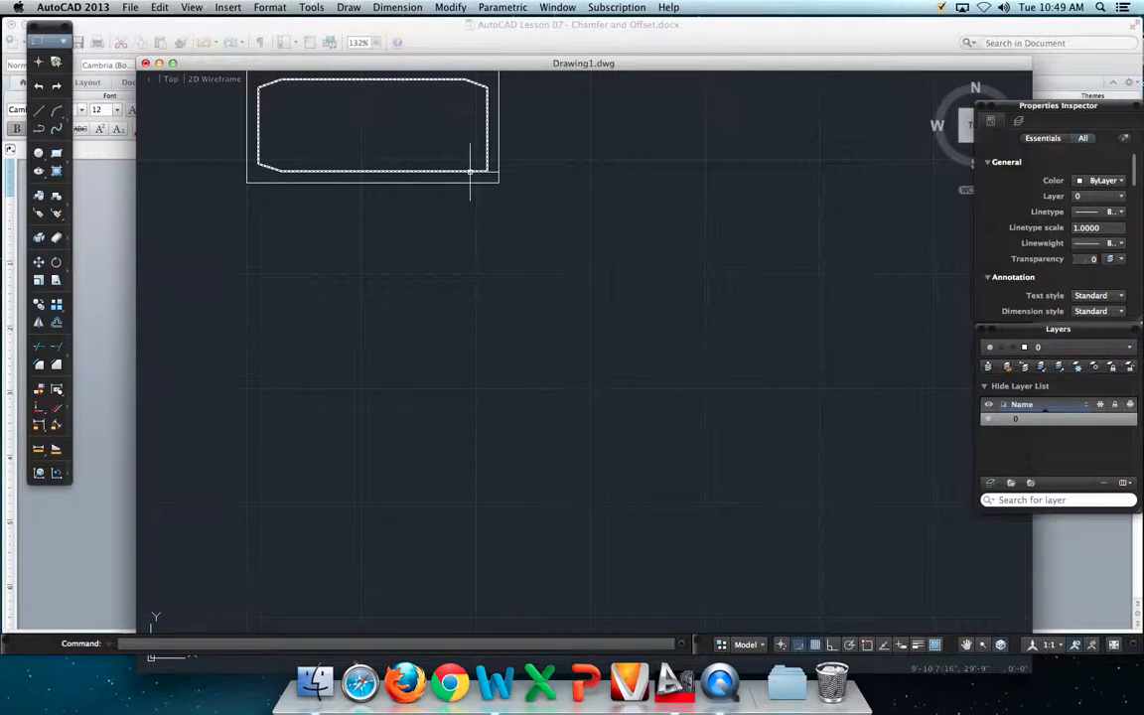
pyautogui.click(487, 162)
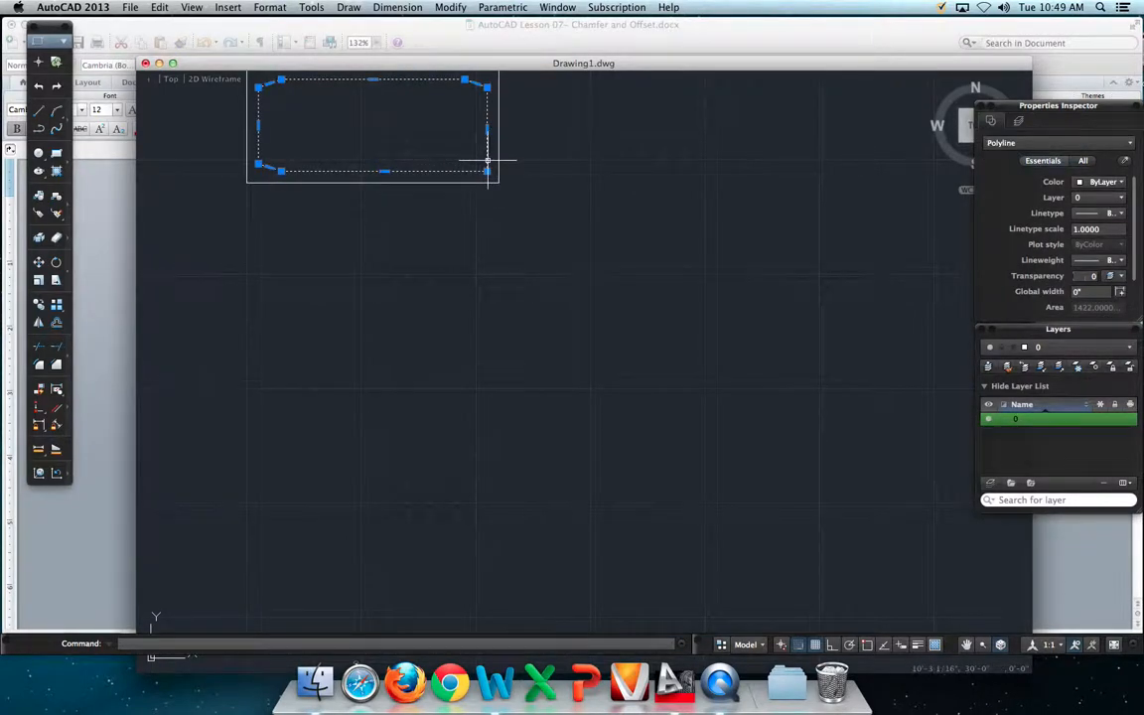
pyautogui.press('Escape')
pyautogui.press('Return')
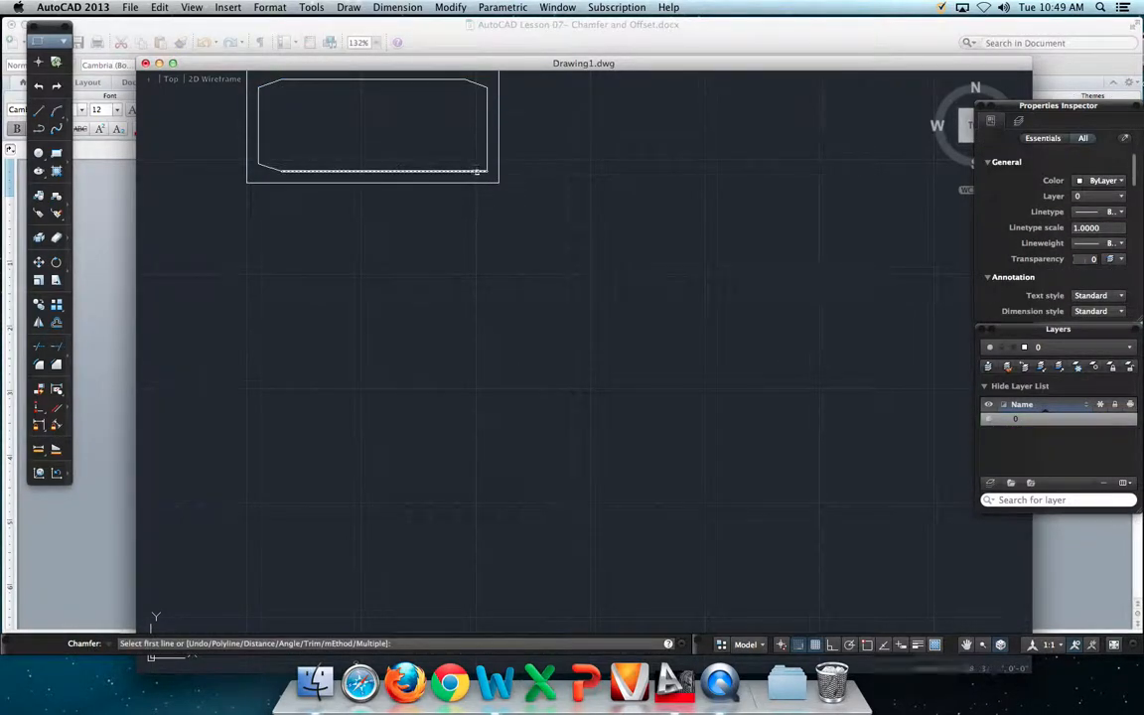
pyautogui.click(481, 170)
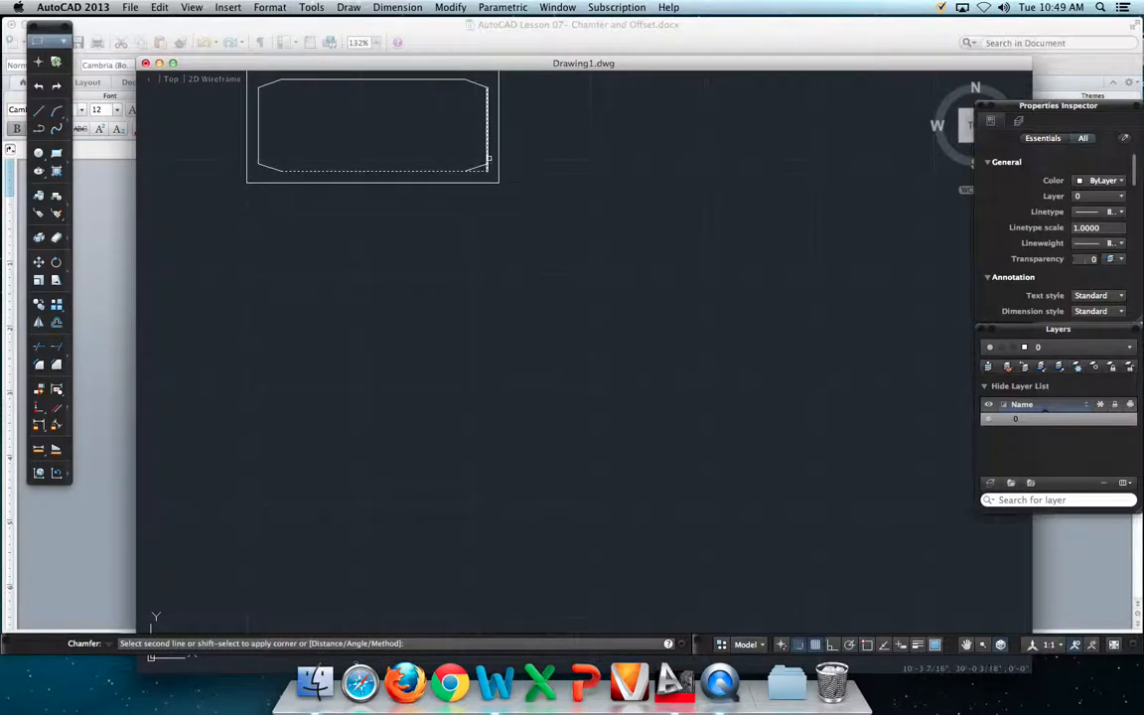
pyautogui.click(486, 161)
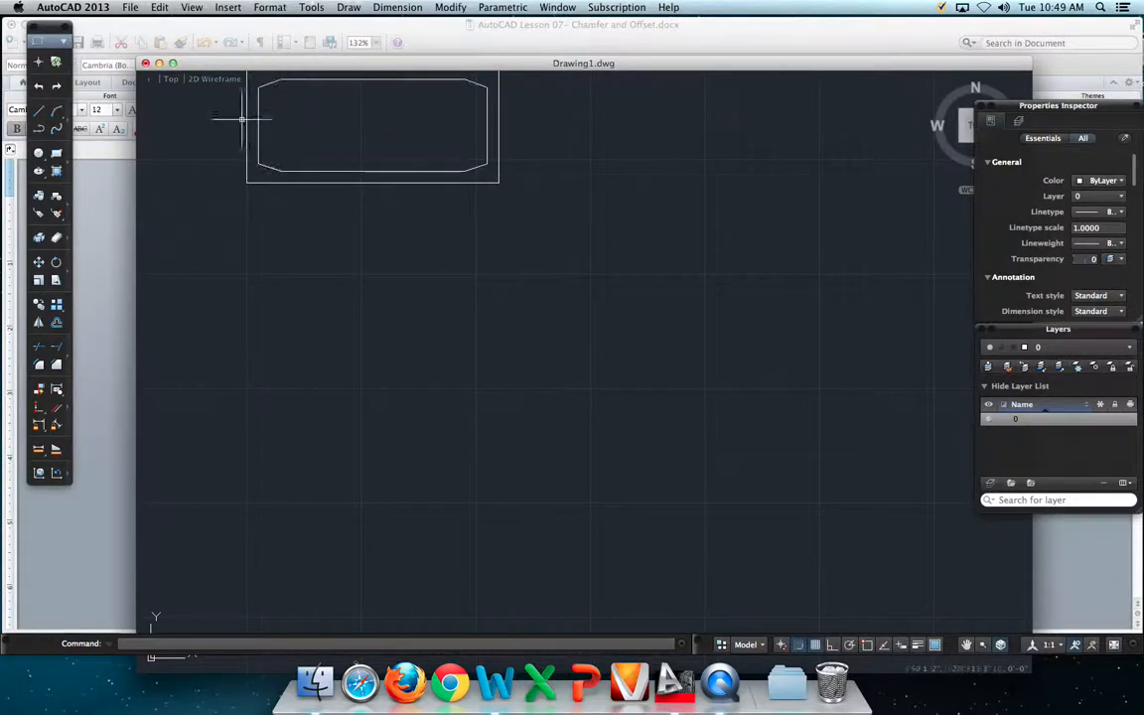
# Step: Set the fillet radius to 2" and fillet the junction of the inner tub's left edge and upper-left chamfer
pyautogui.click(40, 366)
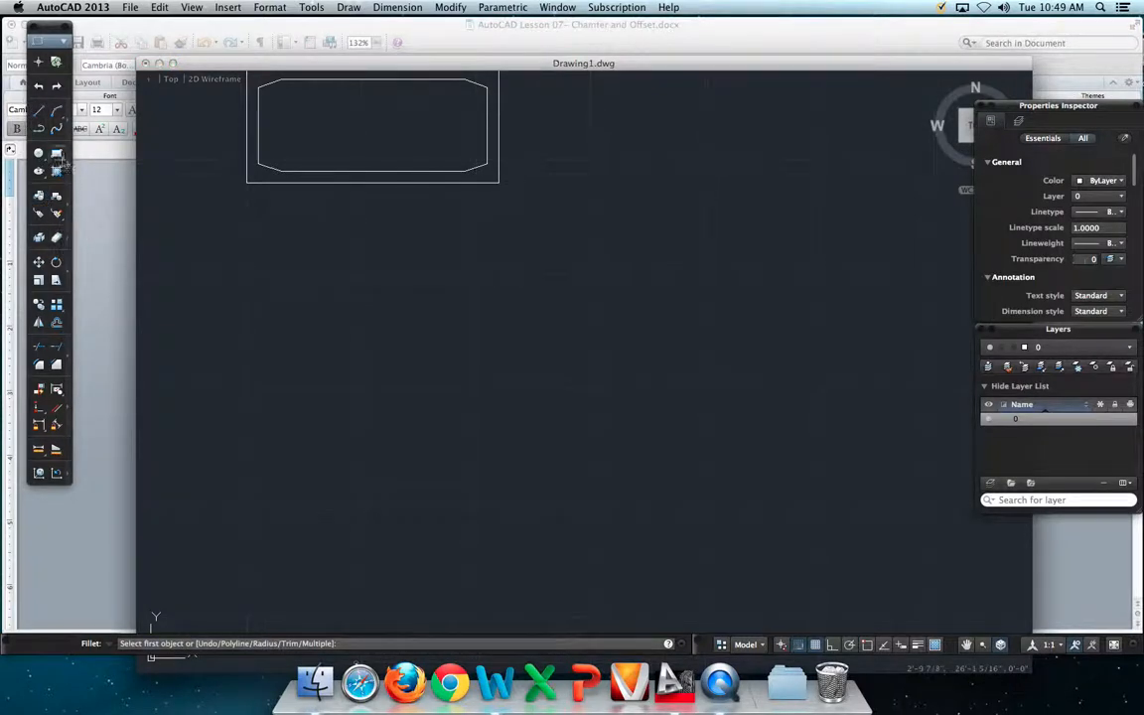
pyautogui.press('Escape')
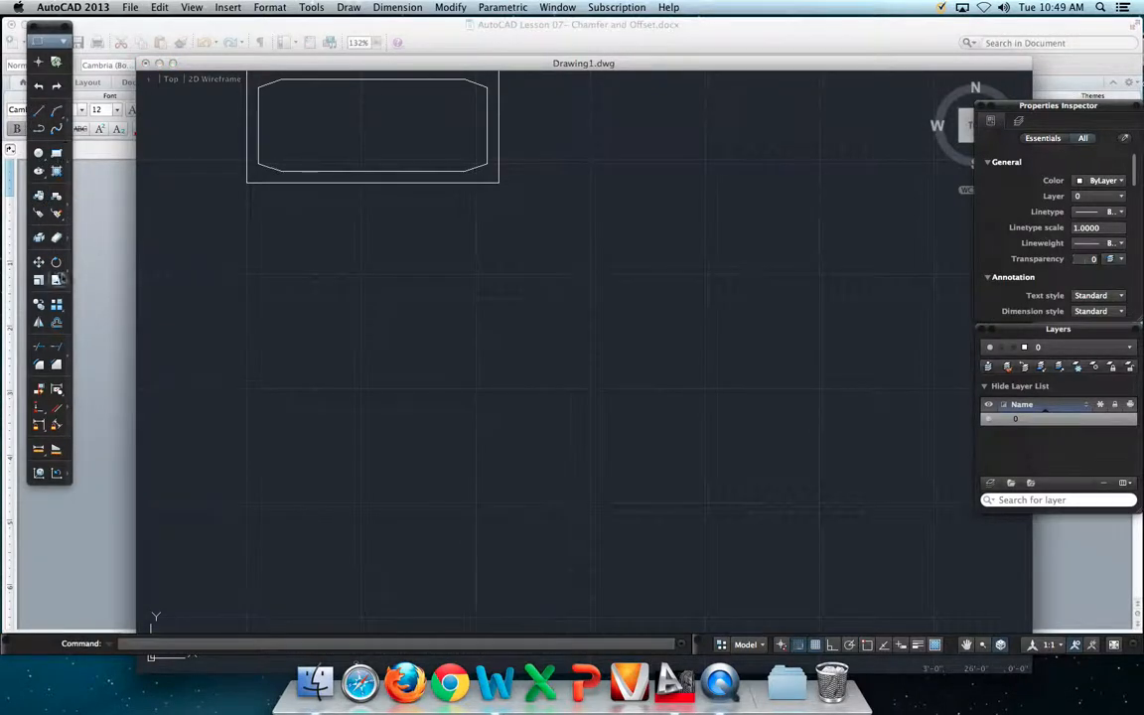
pyautogui.click(39, 365)
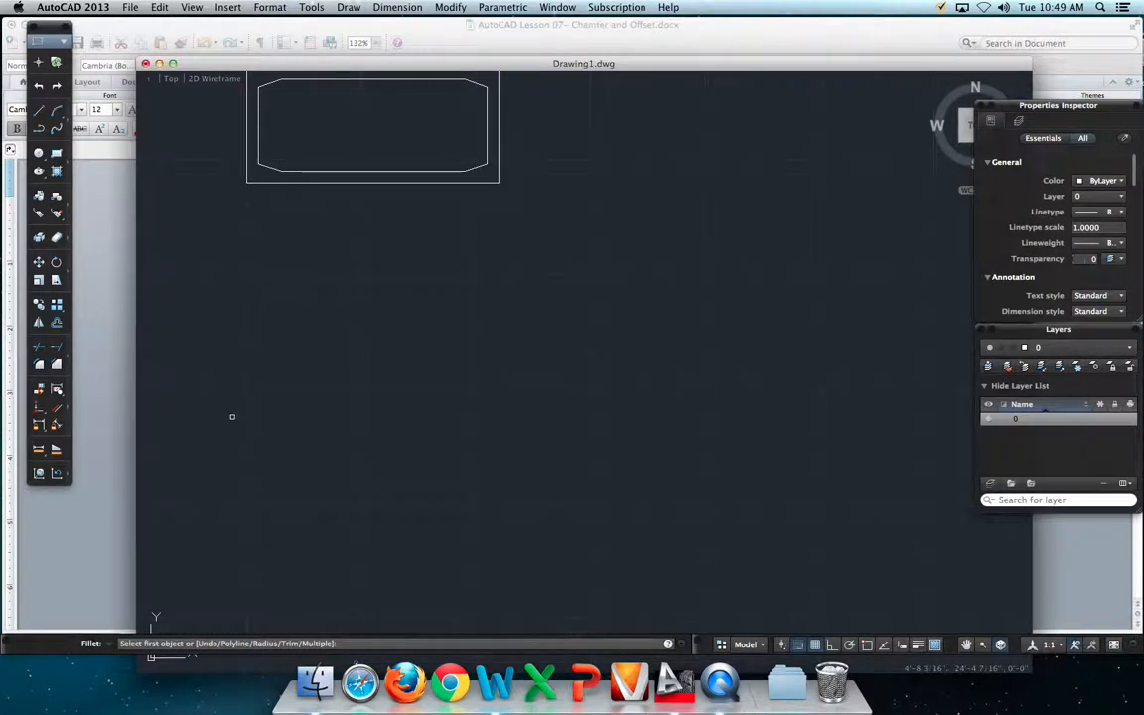
pyautogui.write('r')
pyautogui.press('Return')
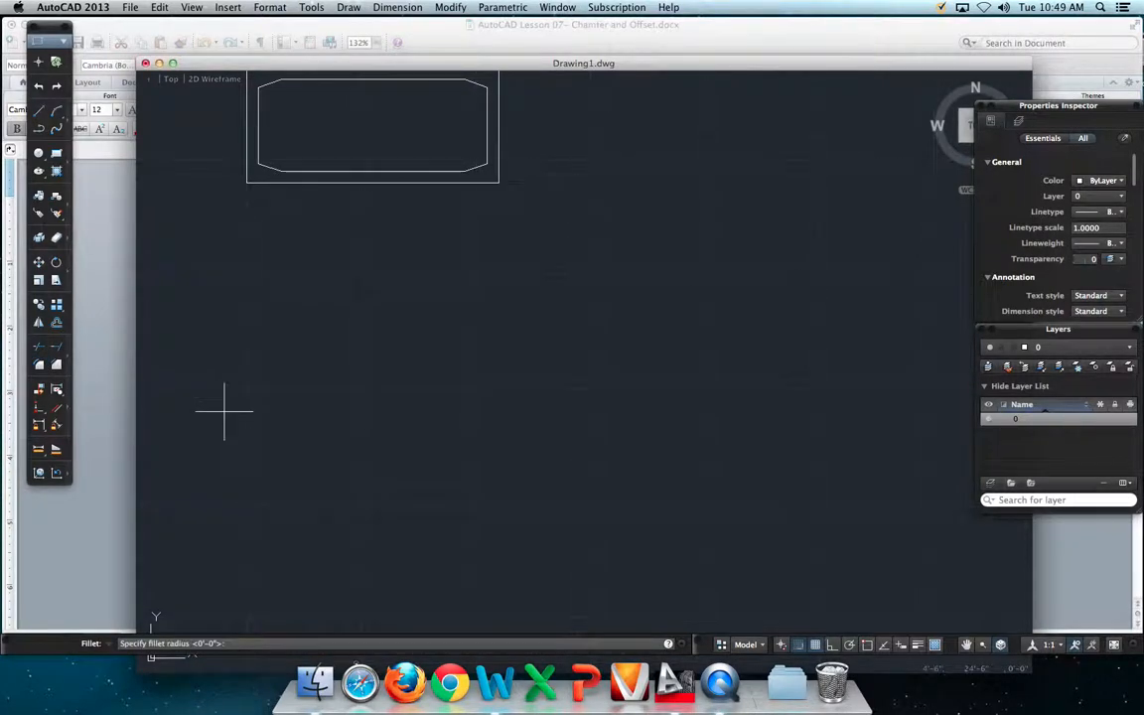
pyautogui.write('2"')
pyautogui.press('Return')
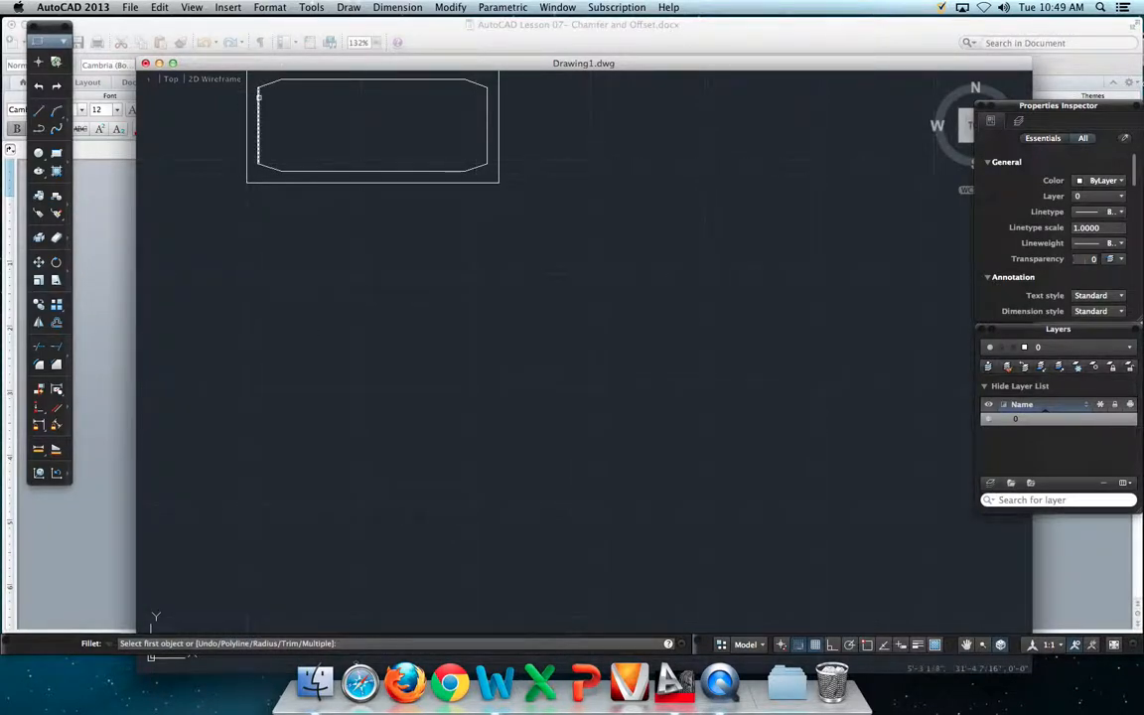
pyautogui.click(259, 96)
pyautogui.click(267, 84)
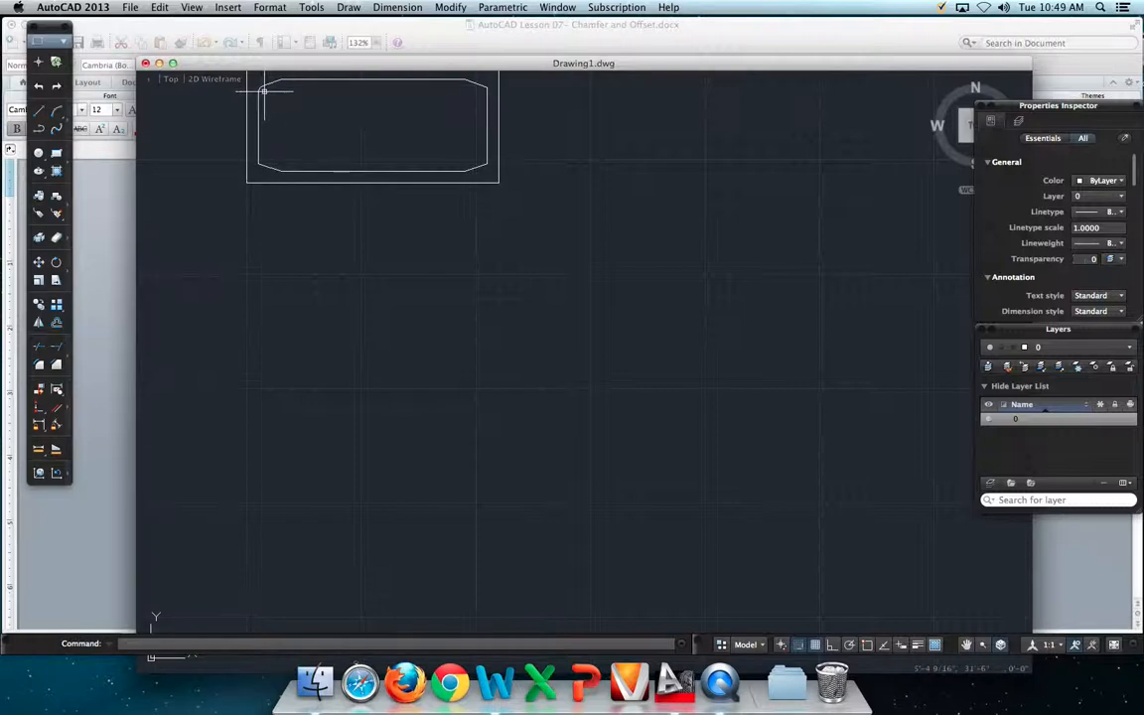
# Step: Fillet the junction of the left edge and lower-left chamfer, and that of the top edge and upper-left chamfer
pyautogui.press('Return')
pyautogui.click(259, 151)
pyautogui.click(272, 170)
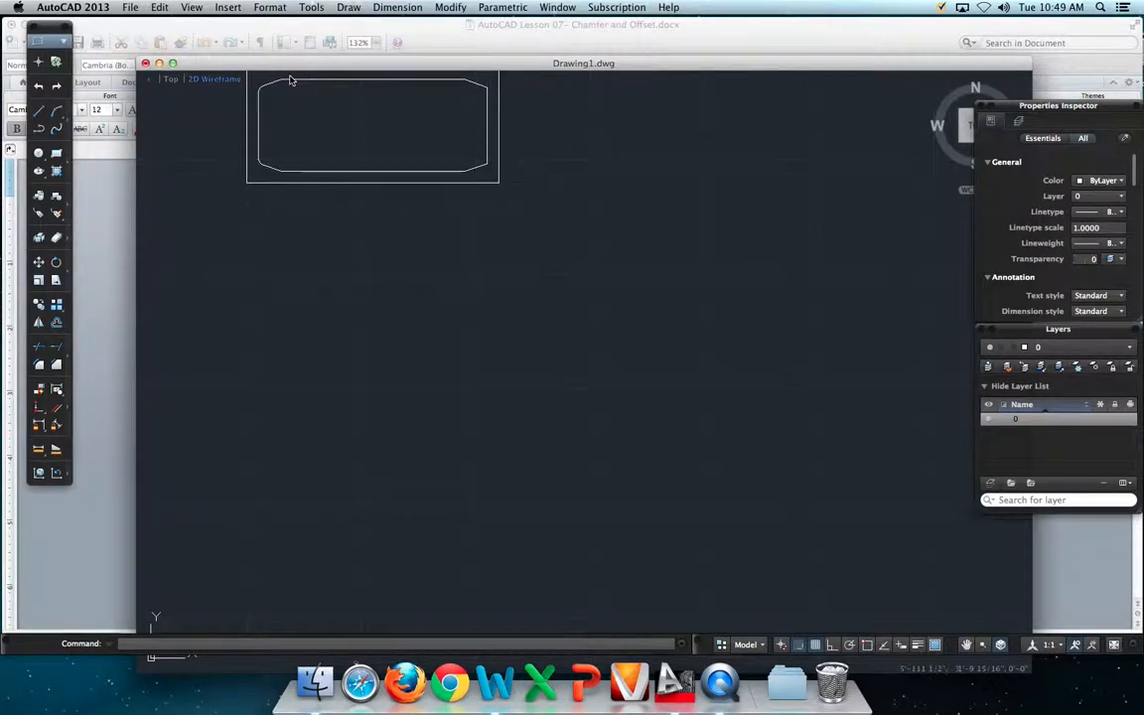
pyautogui.press('Return')
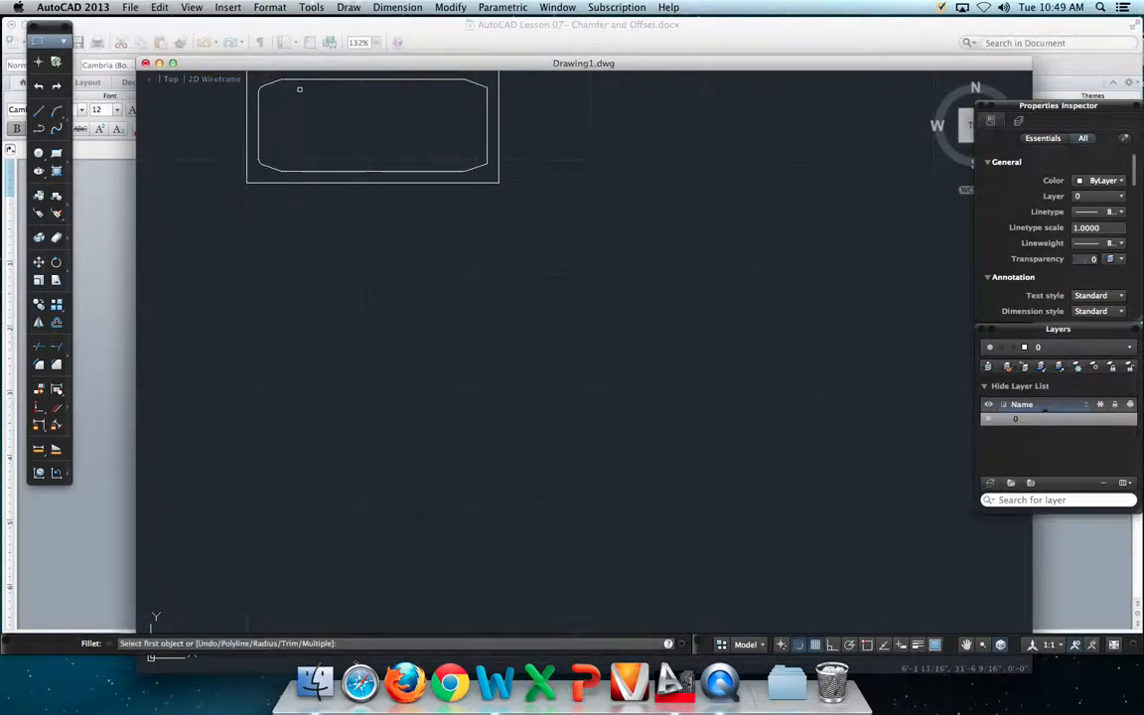
pyautogui.click(291, 80)
pyautogui.click(275, 83)
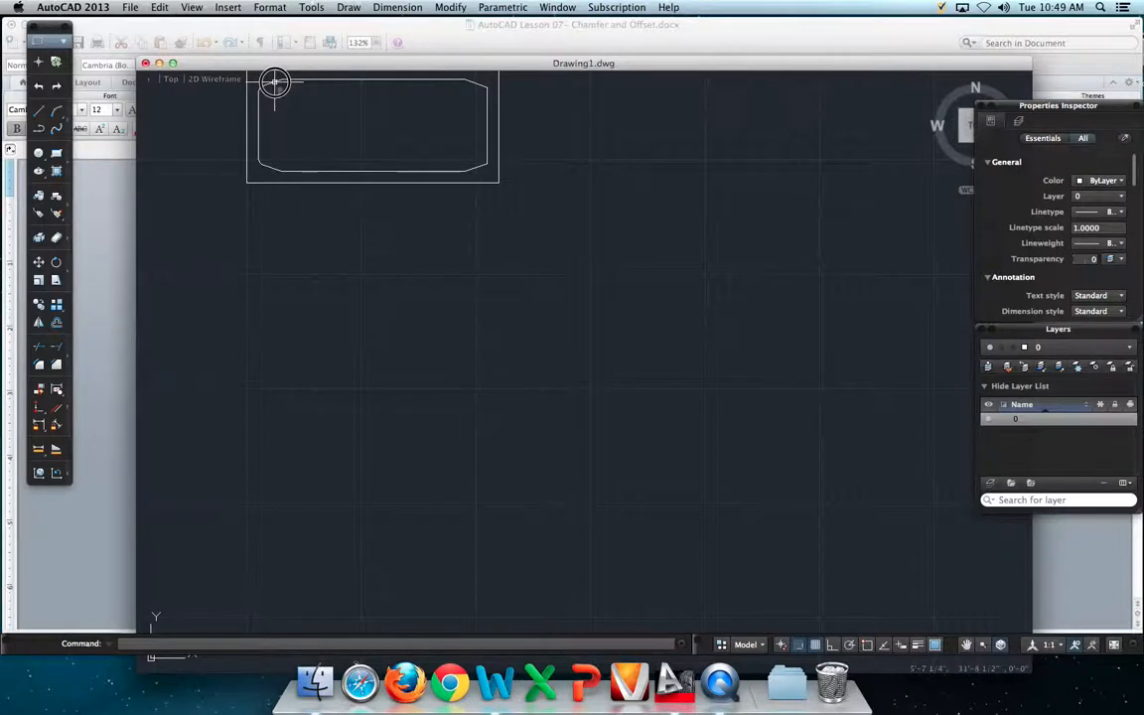
# Step: Fillet both ends of the inner tub's upper-right chamfer, where it meets the top edge and the right edge
pyautogui.click(457, 79)
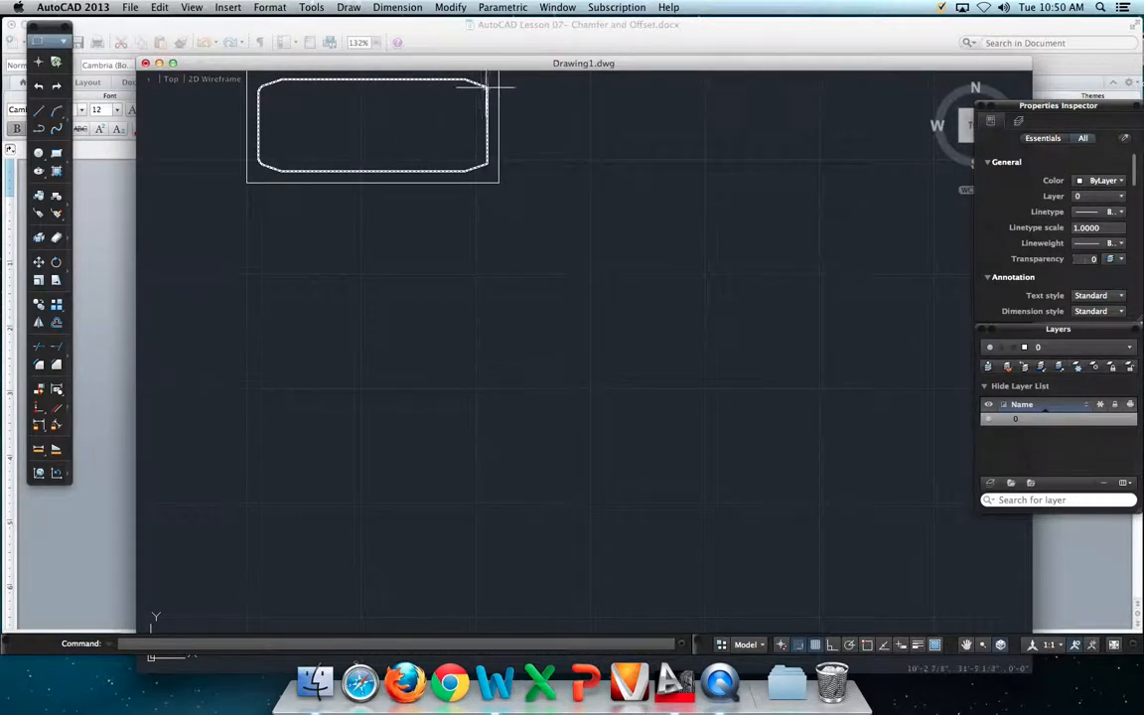
pyautogui.press('Return')
pyautogui.click(480, 85)
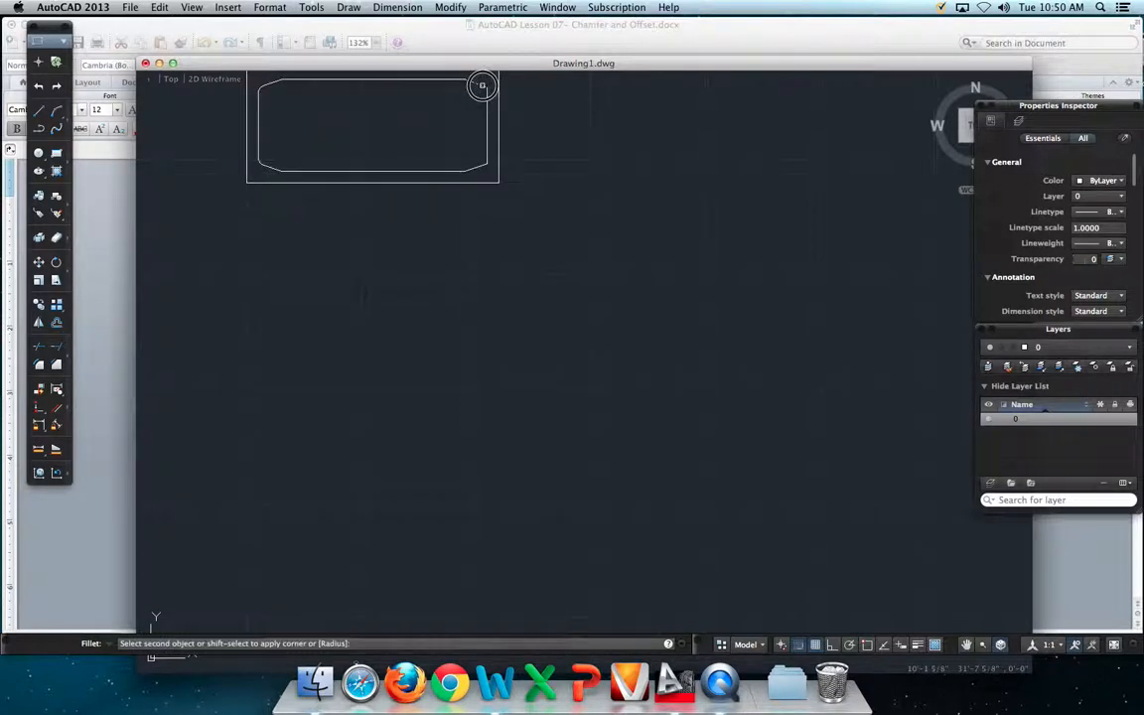
pyautogui.click(487, 99)
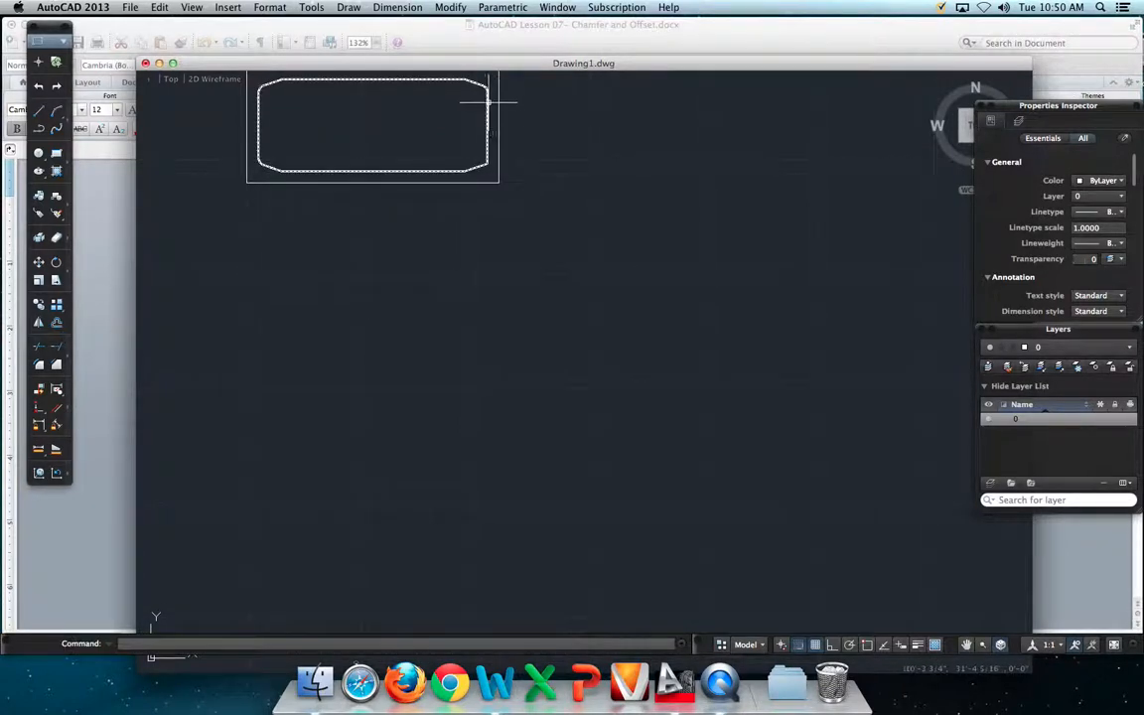
# Step: Fillet both ends of the inner tub's lower-right chamfer, where it meets the right edge and the bottom edge
pyautogui.press('Return')
pyautogui.click(486, 153)
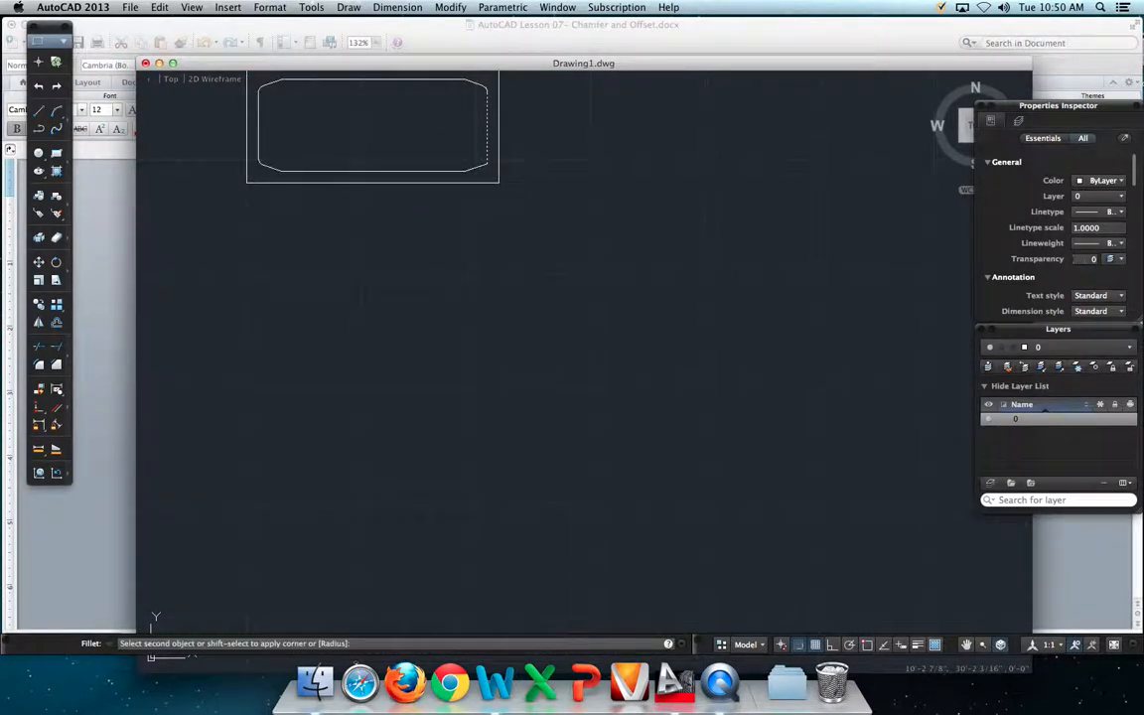
pyautogui.click(480, 166)
pyautogui.press('Return')
pyautogui.click(476, 168)
pyautogui.click(460, 170)
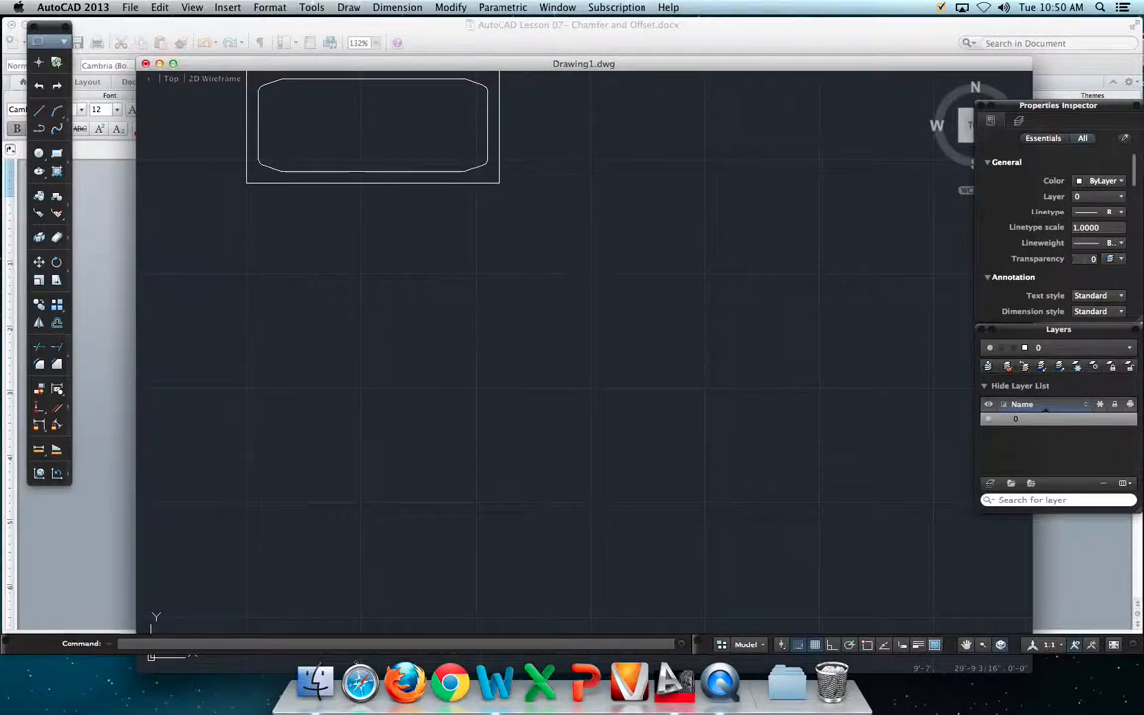
# Step: Fillet the junctions of the inner tub's top edge with the upper-right chamfer and with the upper-left chamfer
pyautogui.press('Return')
pyautogui.click(474, 84)
pyautogui.click(462, 80)
pyautogui.press('Return')
pyautogui.click(276, 80)
pyautogui.click(276, 83)
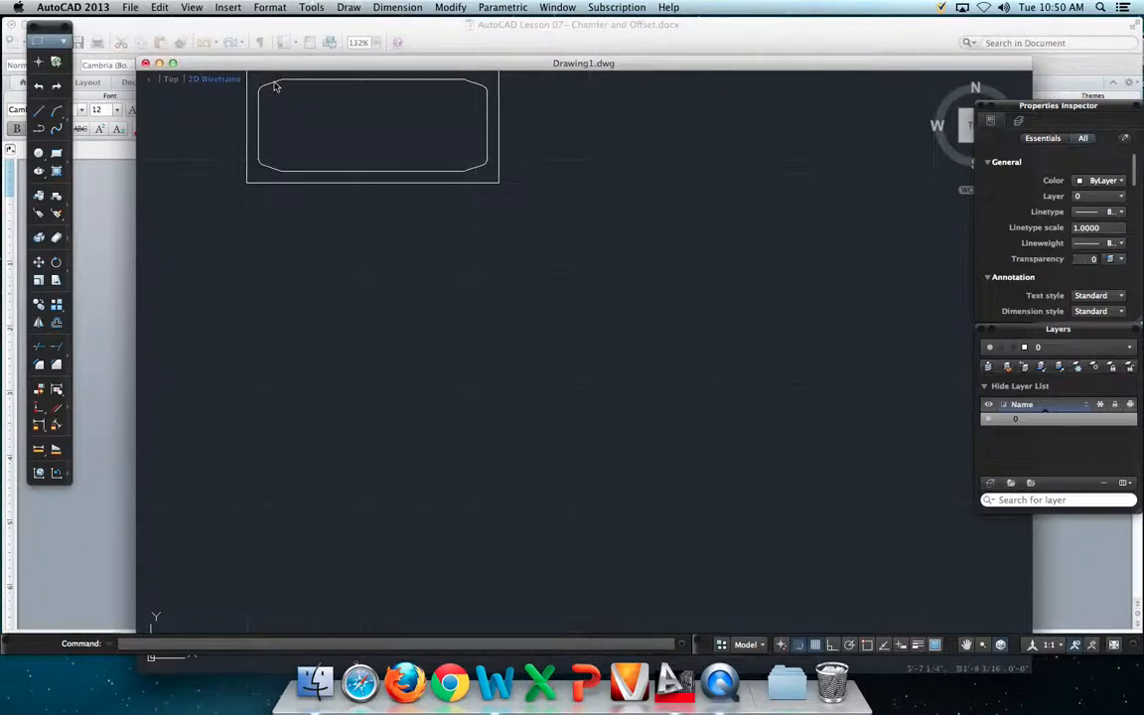
# Step: Fillet the junction of the inner tub's bottom edge and lower-left chamfer
pyautogui.press('Return')
pyautogui.click(297, 171)
pyautogui.click(269, 167)
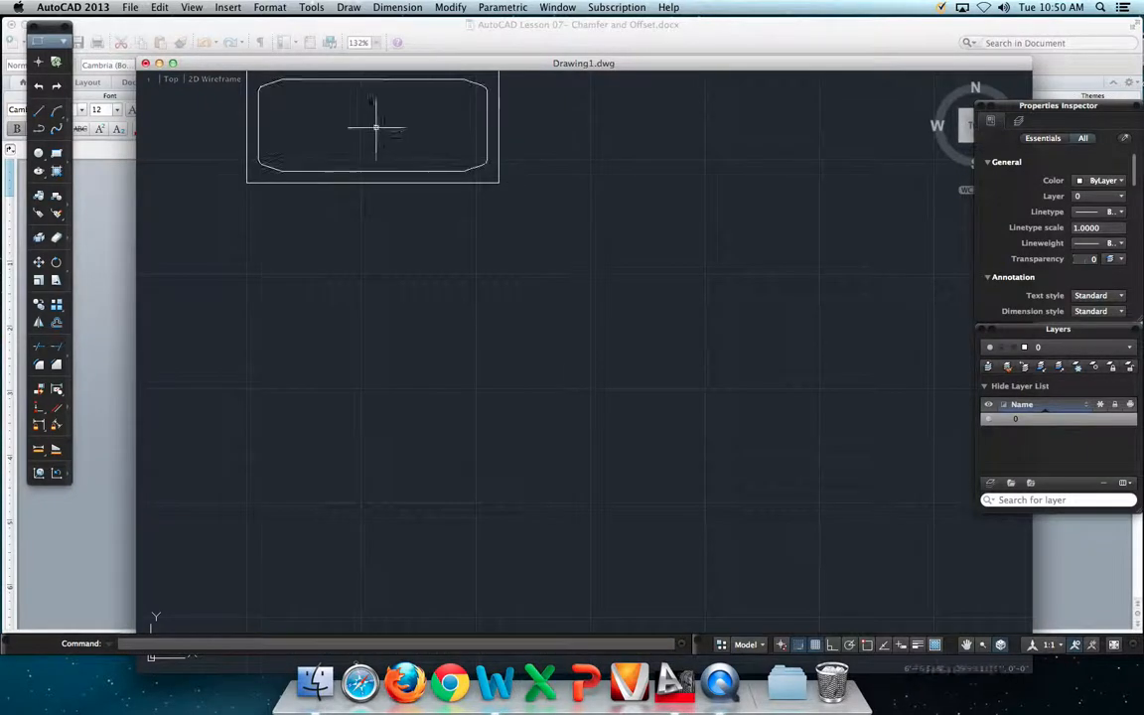
# Step: Inspect the filleted inner tub, check the remaining instructions in the Word lesson document, and return to AutoCAD
pyautogui.scroll(-5, 390, 120)
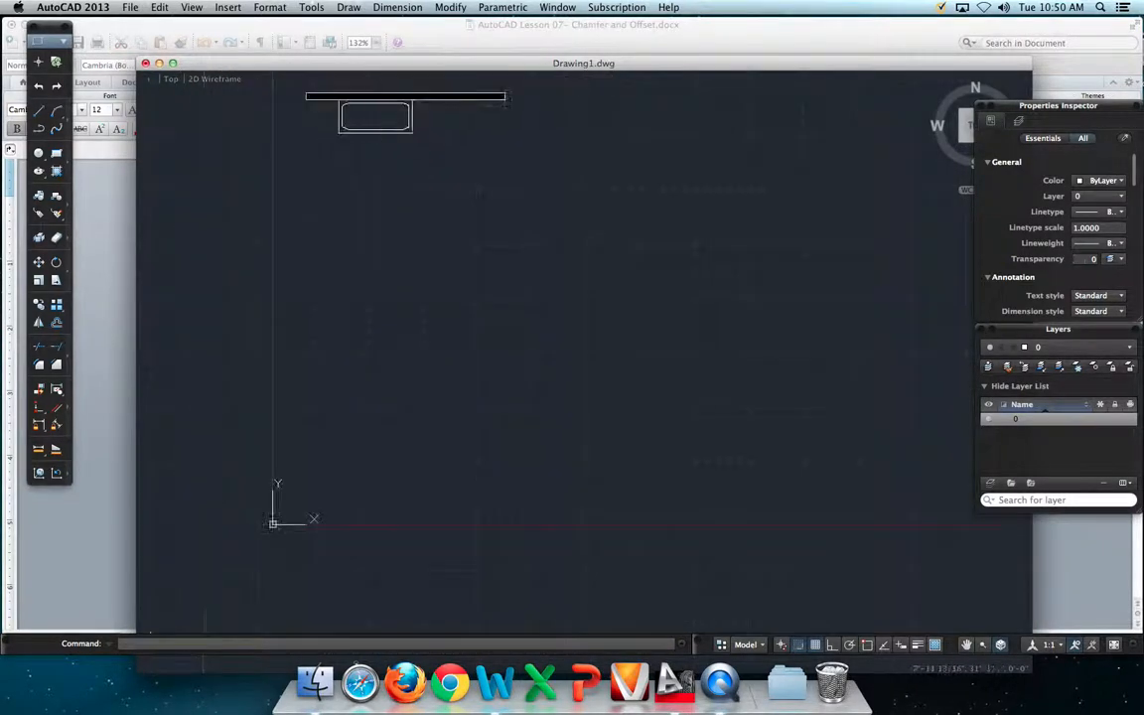
pyautogui.scroll(5, 383, 77)
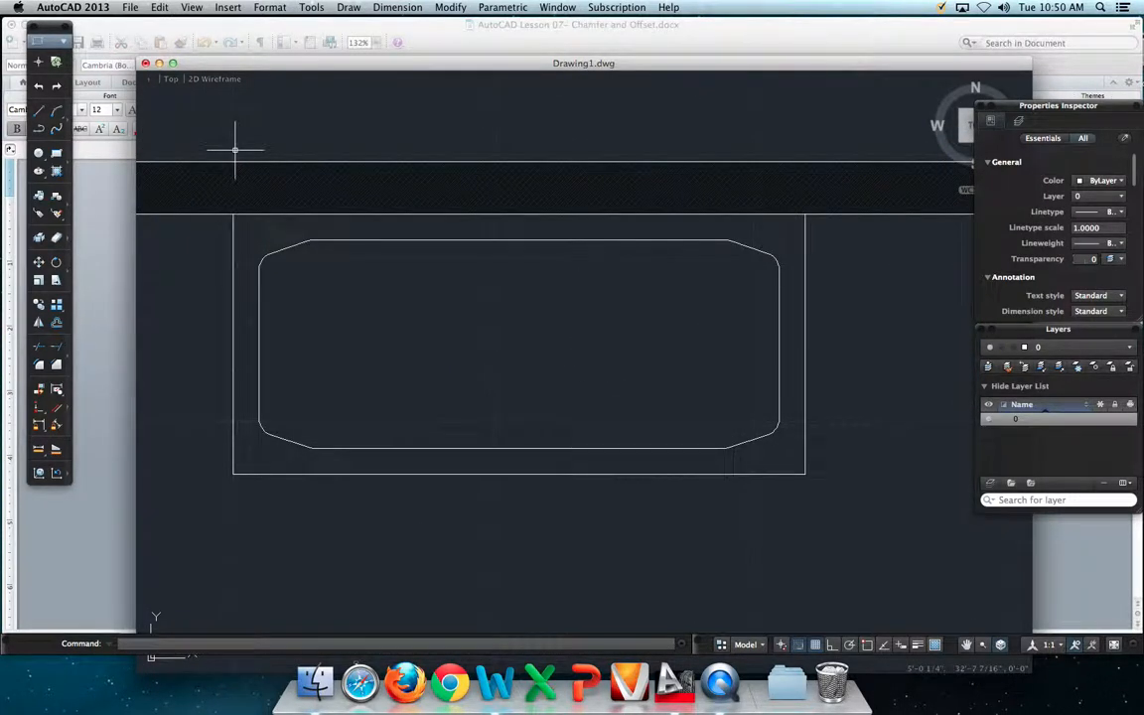
pyautogui.click(497, 683)
pyautogui.scroll(-3, 624, 533)
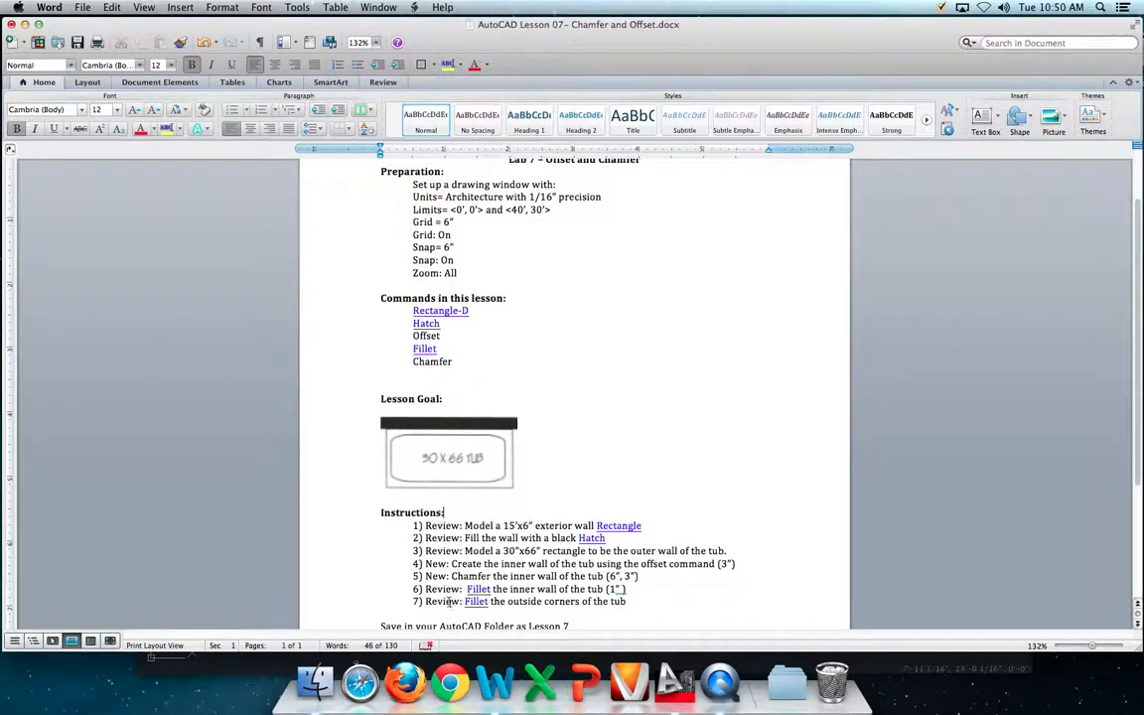
pyautogui.click(675, 683)
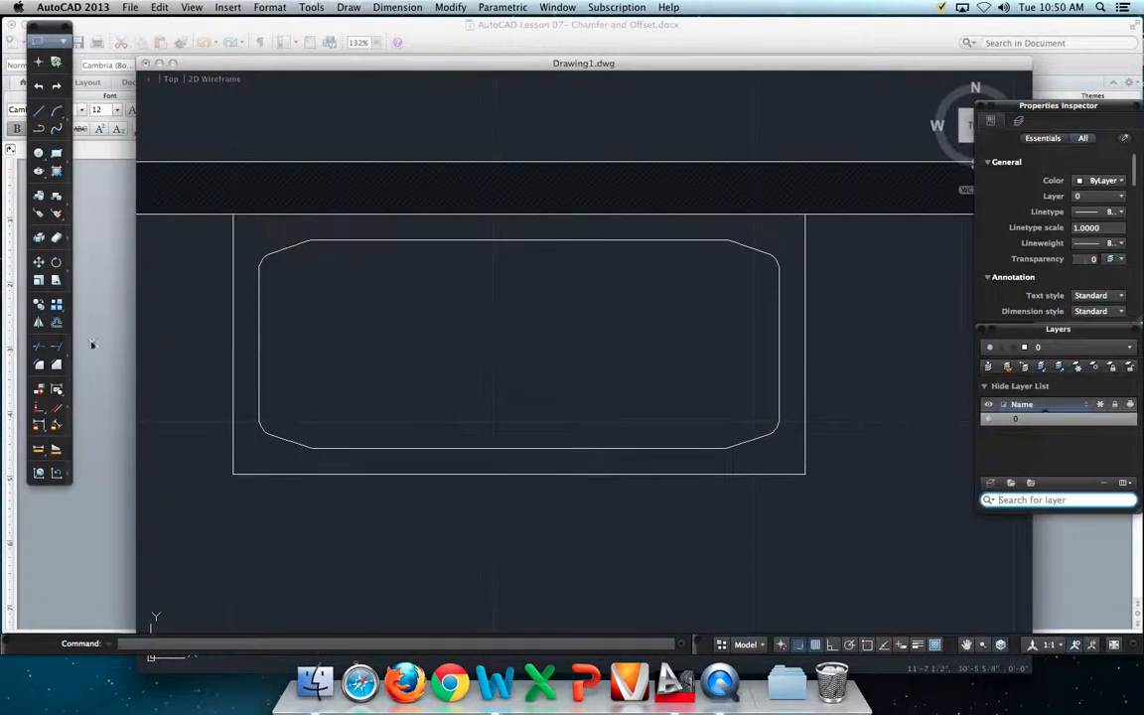
# Step: Set the fillet radius to 2" and fillet the lower-right corner of the tub's outer rectangle
pyautogui.click(40, 364)
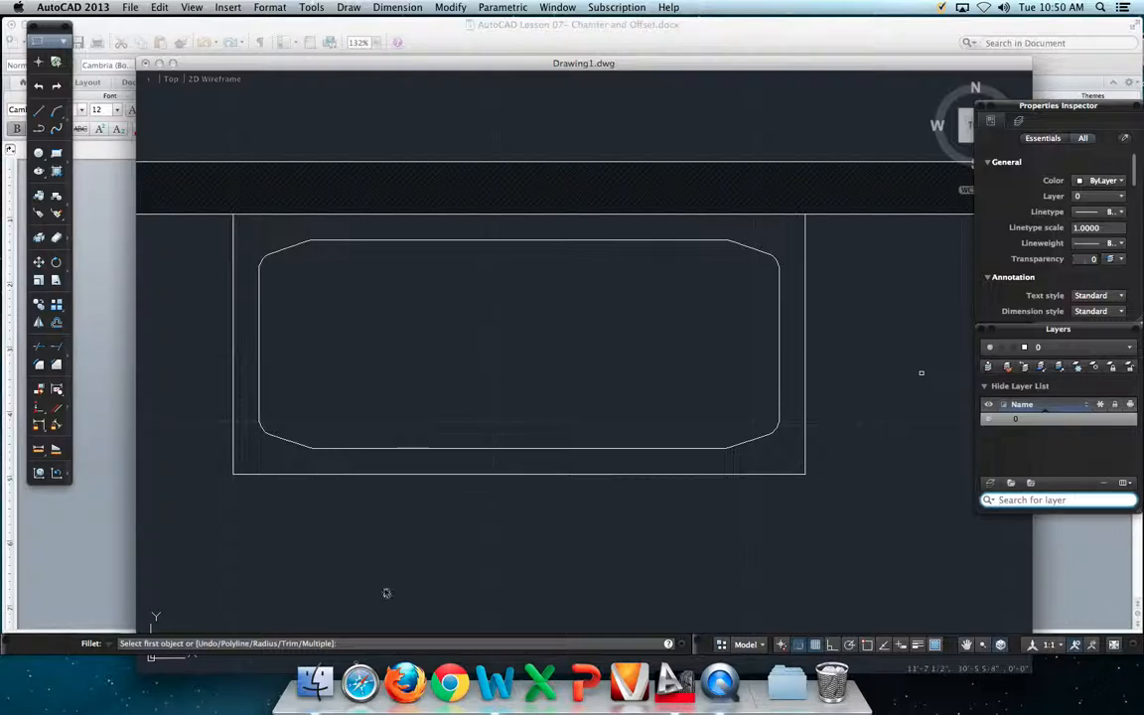
pyautogui.click(362, 643)
pyautogui.write('2')
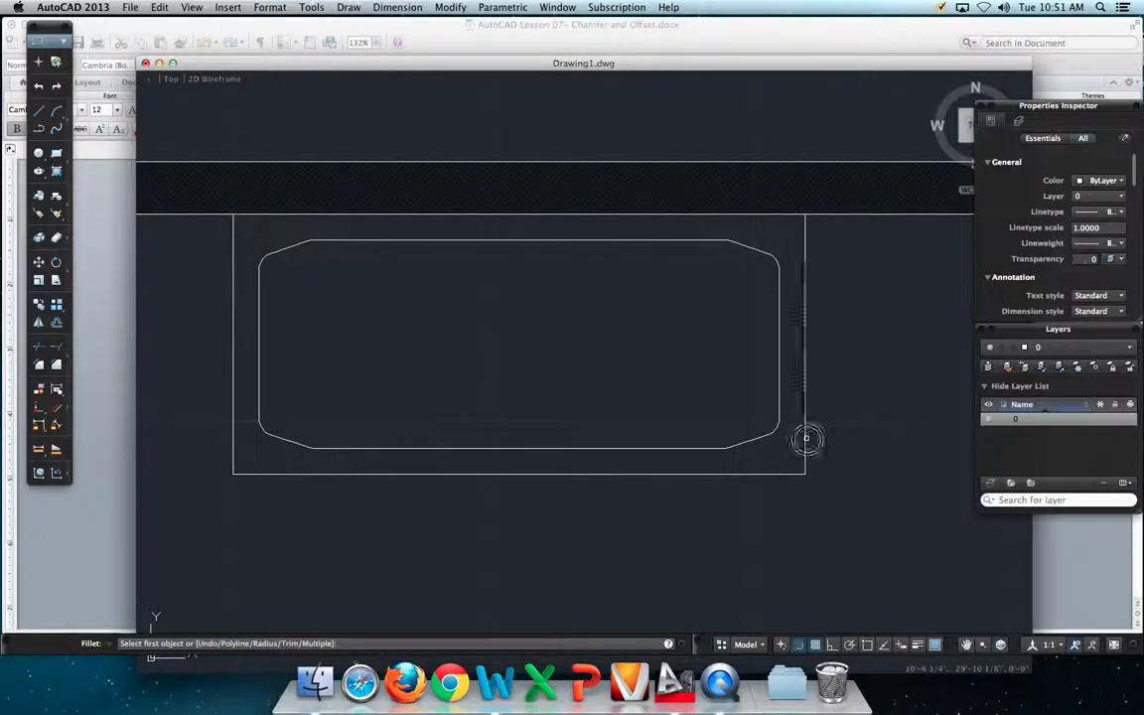
pyautogui.click(784, 472)
pyautogui.click(804, 461)
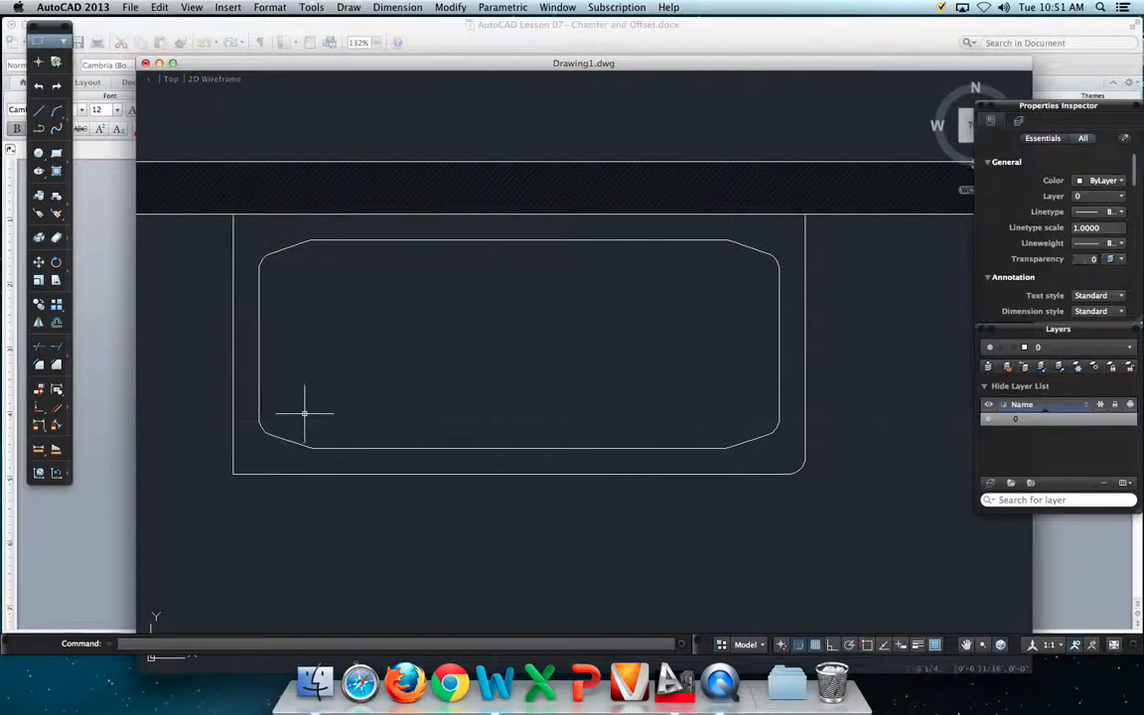
# Step: Clear any selection and fillet the lower-left corner of the tub's outer rectangle with the same radius
pyautogui.click(235, 447)
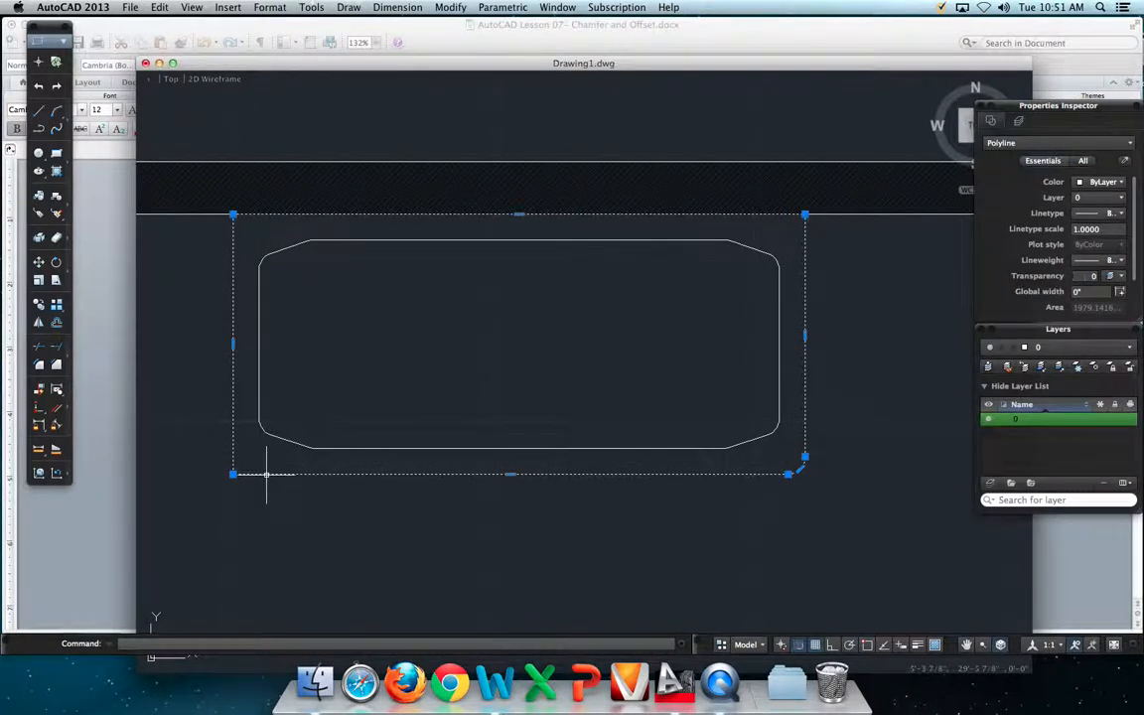
pyautogui.press('Escape')
pyautogui.press('Return')
pyautogui.click(233, 416)
pyautogui.click(257, 473)
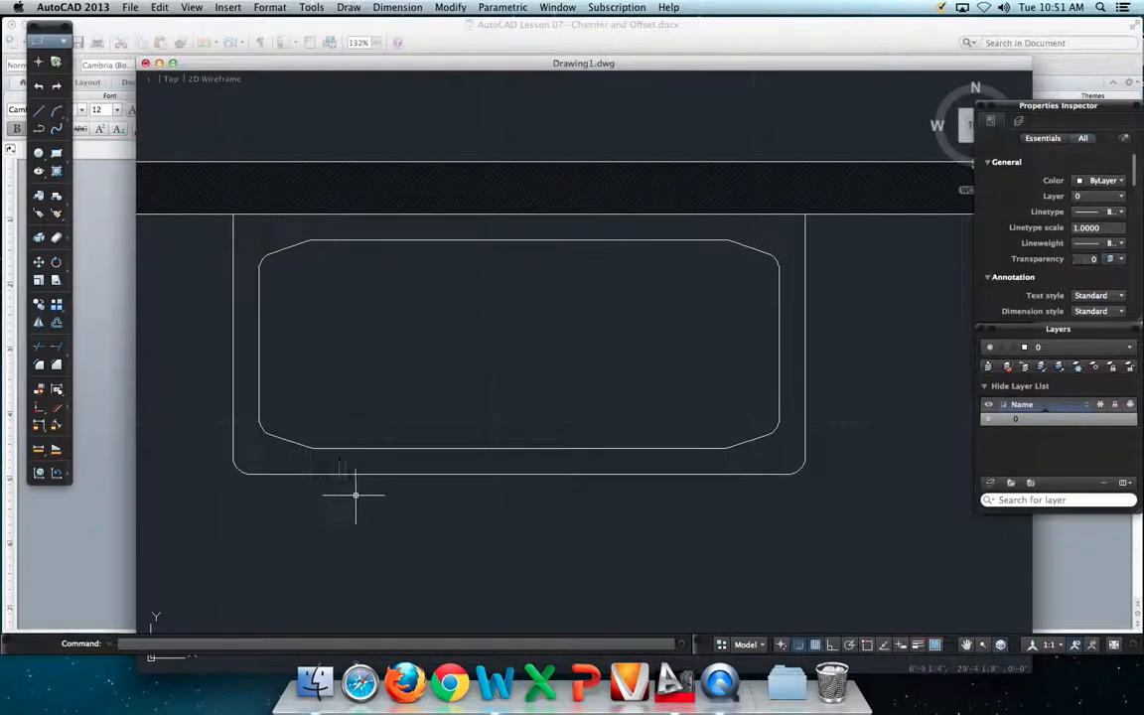